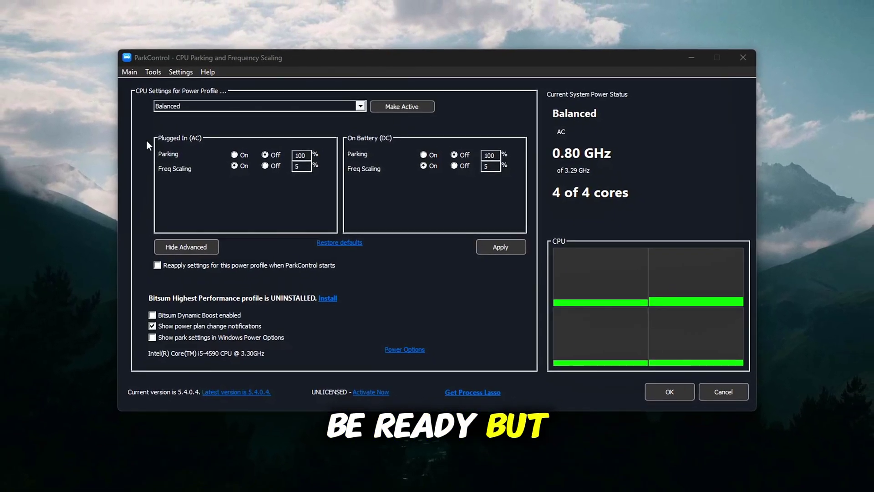
Step: Pick ParkControl's Balanced profile, then set SystemResponsiveness under Multimedia\SystemProfile to 0 (decimal)
{"action": "left_click", "coordinate": [381, 54]}
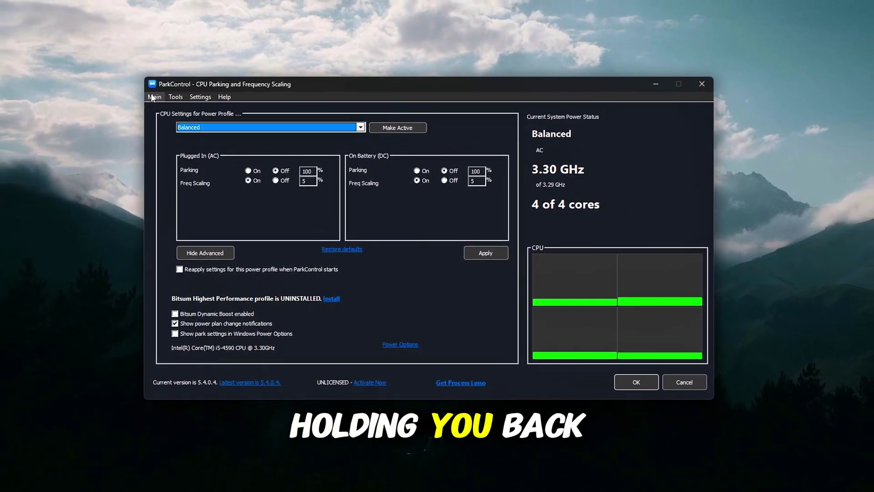
{"action": "left_click", "coordinate": [154, 97]}
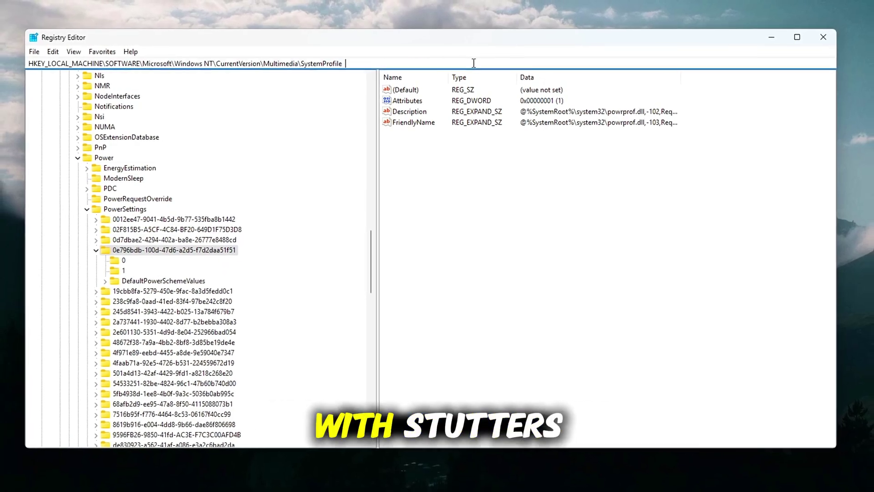
{"action": "key", "text": "Return"}
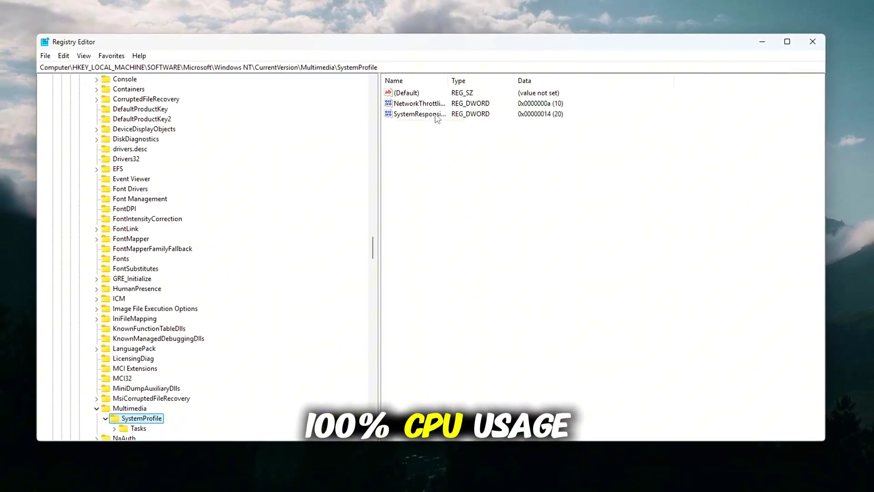
{"action": "double_click", "coordinate": [435, 116]}
{"action": "left_click_drag", "start_coordinate": [191, 101], "coordinate": [489, 166]}
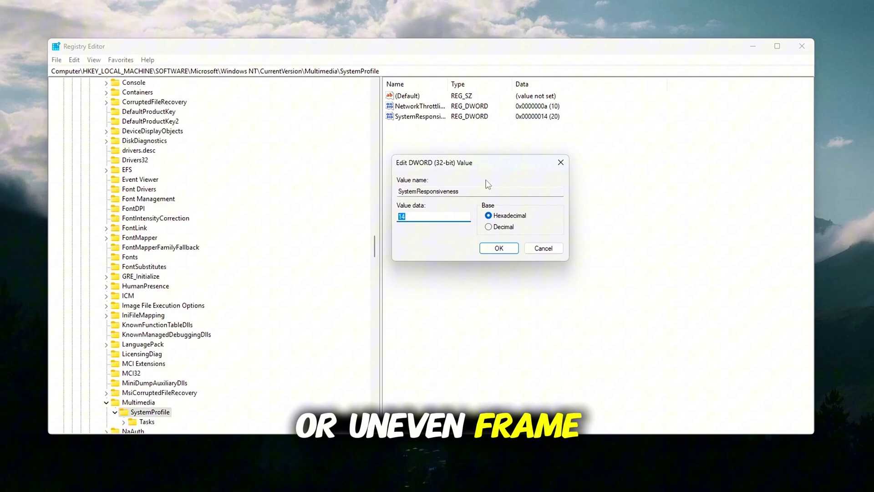
{"action": "left_click", "coordinate": [488, 227]}
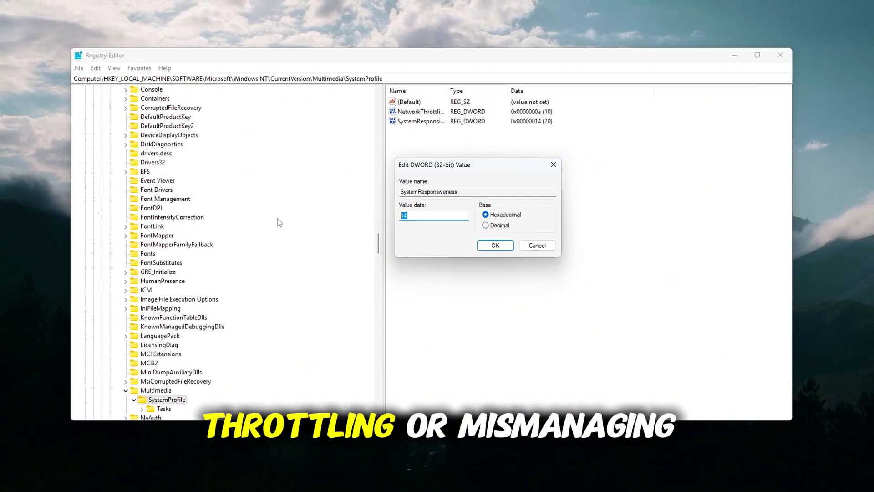
{"action": "type", "text": "0"}
{"action": "key", "text": "Return"}
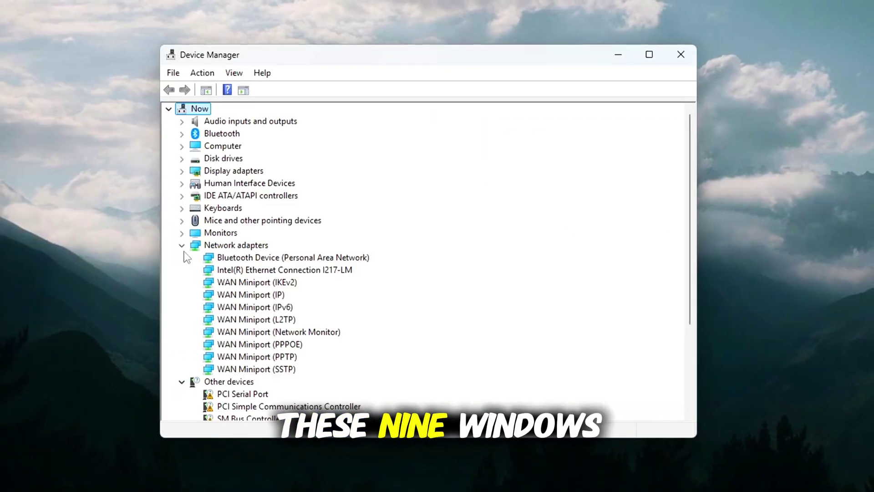
Step: Open the Intel Ethernet Connection I217-LM properties and review its Resources, Events and Driver tabs
{"action": "left_click", "coordinate": [261, 270]}
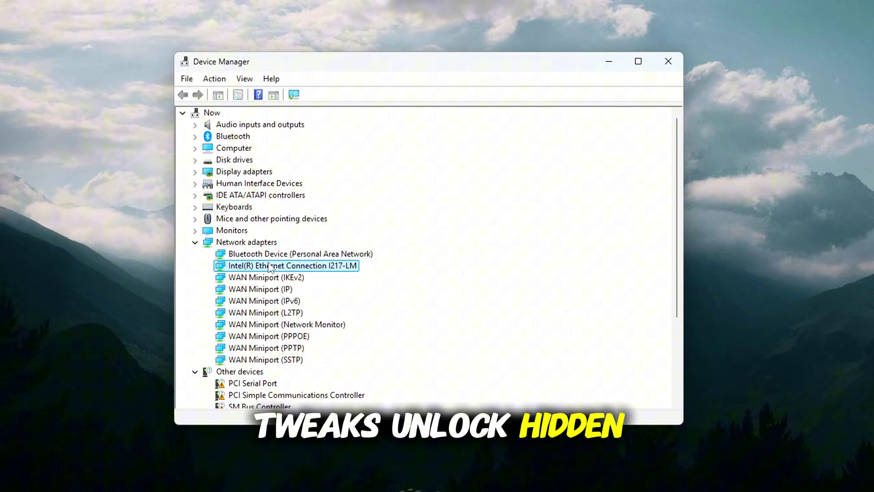
{"action": "right_click", "coordinate": [270, 268]}
{"action": "left_click", "coordinate": [302, 269]}
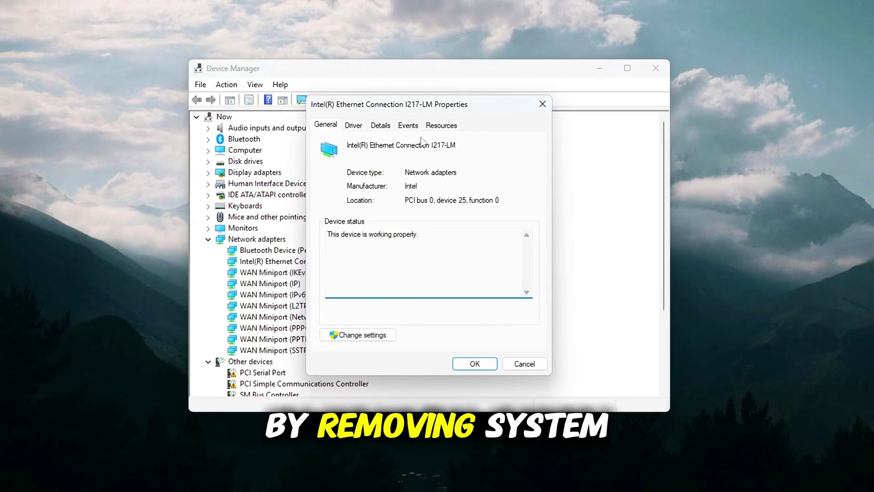
{"action": "left_click", "coordinate": [439, 126]}
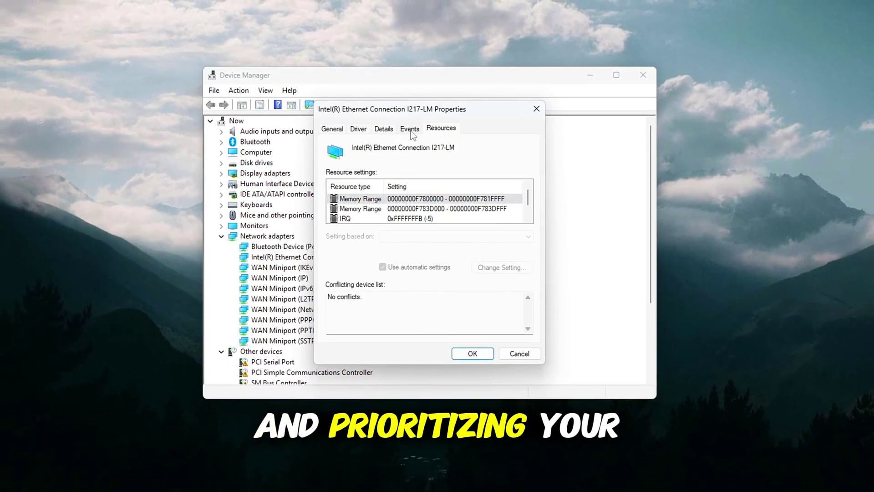
{"action": "left_click", "coordinate": [410, 129]}
{"action": "left_click", "coordinate": [358, 129]}
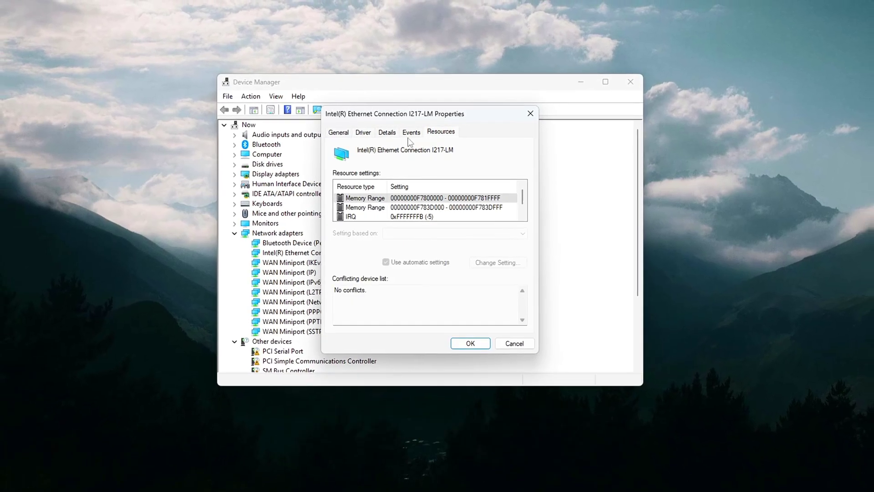
{"action": "left_click", "coordinate": [411, 132]}
{"action": "left_click", "coordinate": [363, 132]}
{"action": "left_click", "coordinate": [338, 132]}
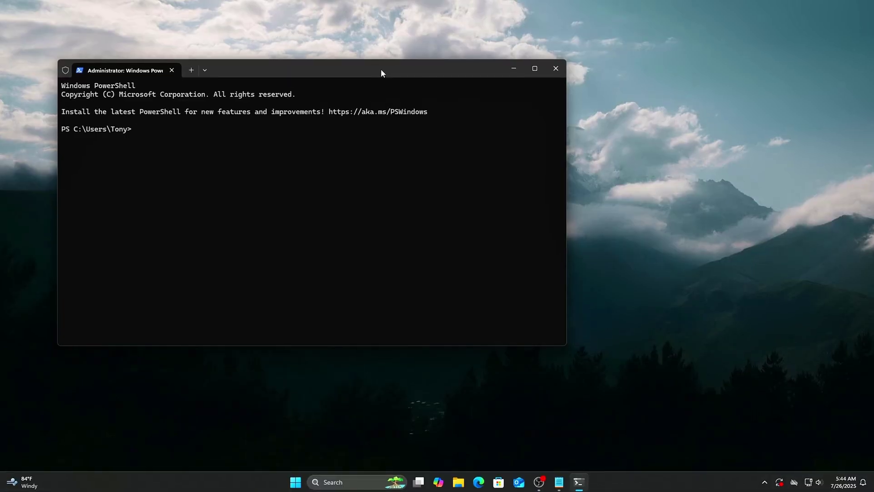
Step: Run bcdedit /set disabledynamictick yes in PowerShell
{"action": "left_click_drag", "start_coordinate": [383, 71], "coordinate": [496, 95]}
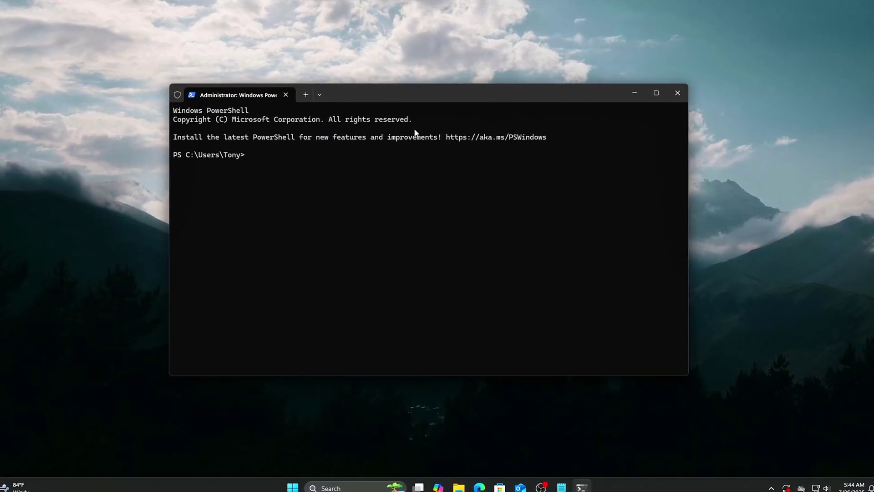
{"action": "right_click", "coordinate": [301, 160]}
{"action": "left_click_drag", "start_coordinate": [395, 155], "coordinate": [240, 155]}
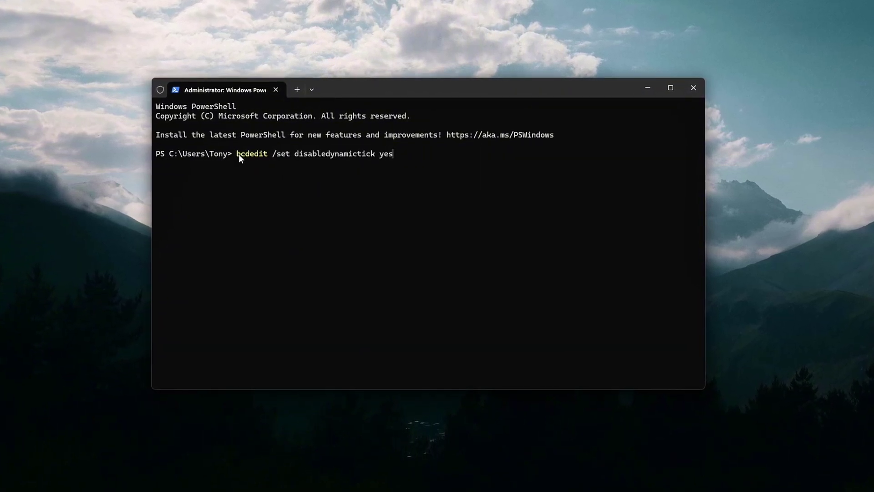
{"action": "key", "text": "Return"}
Step: Run bcdedit /deletevalue disabledynamictick to remove the dynamic tick setting
{"action": "left_click_drag", "start_coordinate": [319, 161], "coordinate": [86, 169]}
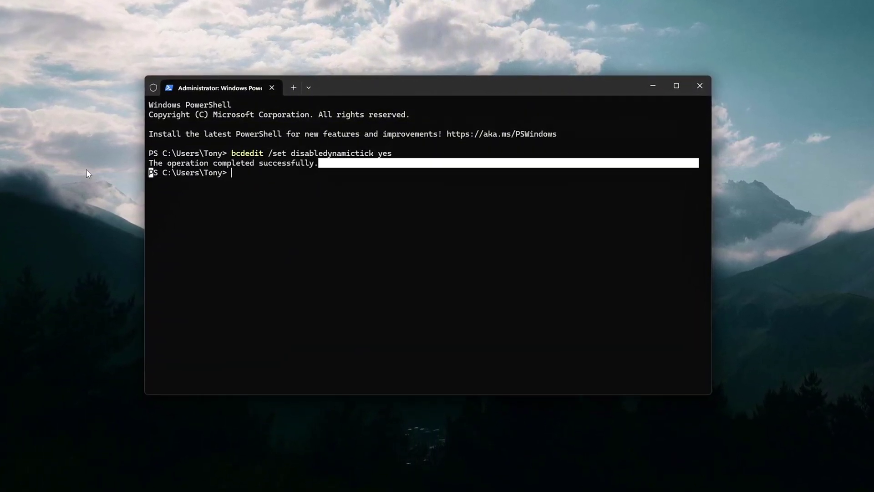
{"action": "left_click", "coordinate": [417, 246]}
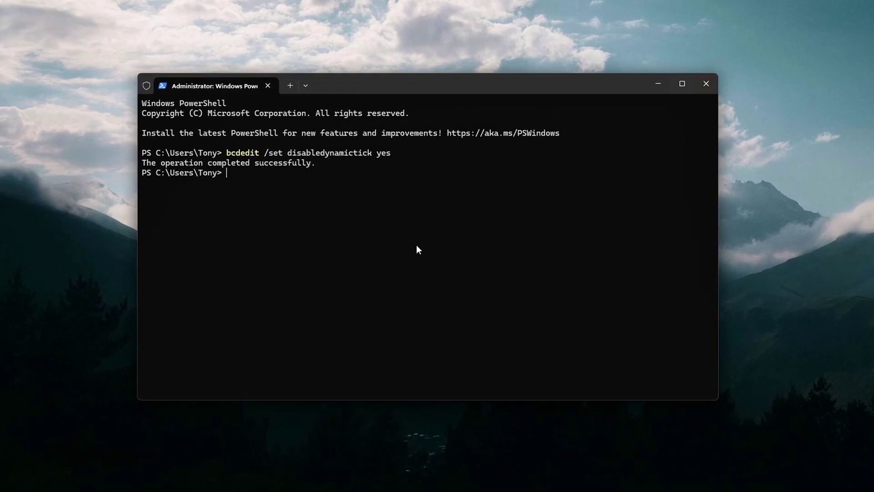
{"action": "type", "text": "bcdedit /deletevalue disabledynamictick"}
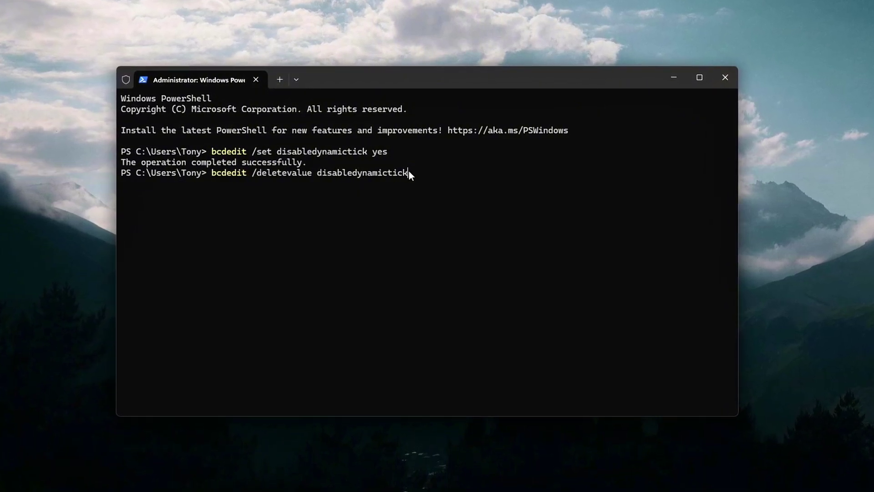
{"action": "left_click_drag", "start_coordinate": [409, 174], "coordinate": [216, 174]}
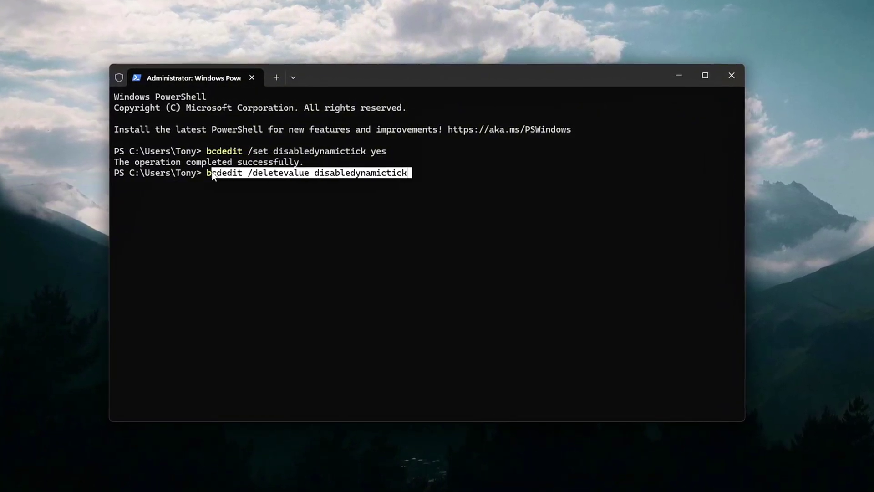
{"action": "key", "text": "ctrl+c"}
{"action": "key", "text": "Return"}
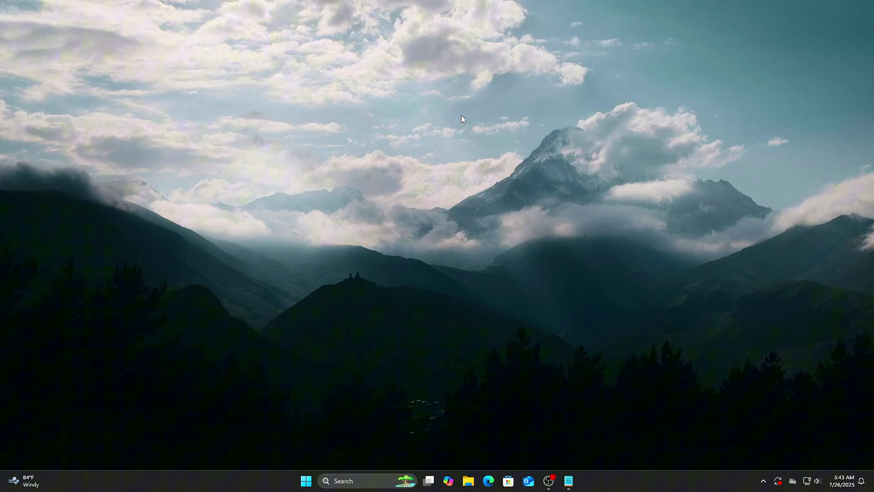
Step: Open Terminal (Admin) from the Win+X menu and run the bcdedit disabledynamictick commands
{"action": "key", "text": "super+x"}
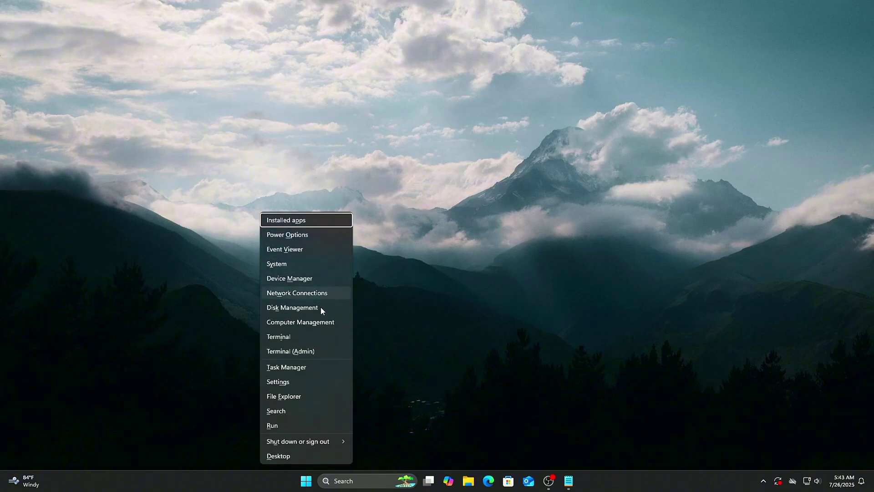
{"action": "left_click", "coordinate": [312, 352]}
{"action": "left_click_drag", "start_coordinate": [384, 71], "coordinate": [498, 99]}
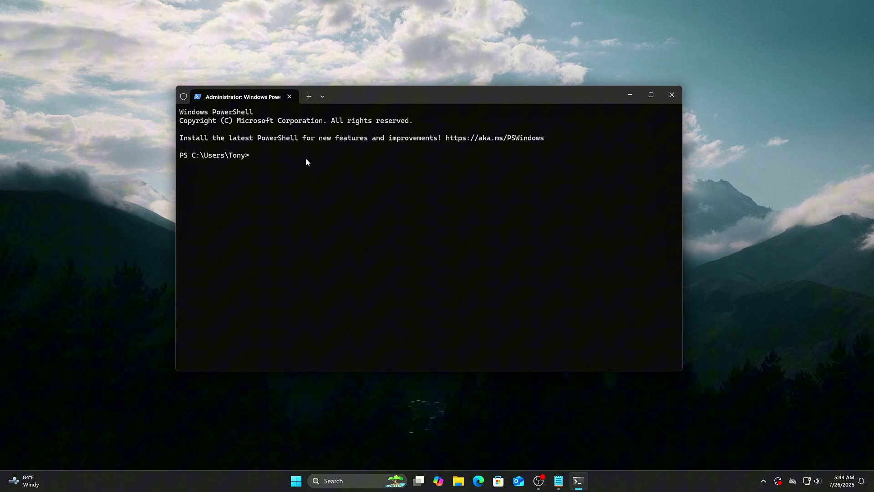
{"action": "key", "text": "ctrl+v"}
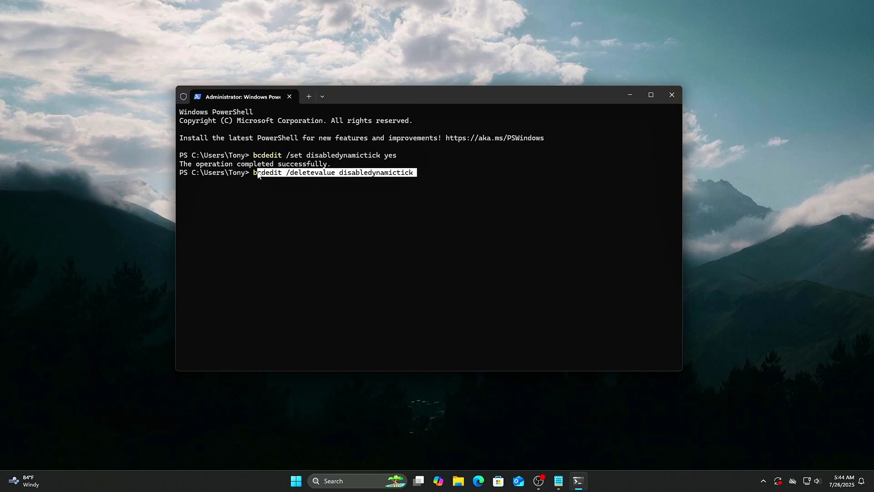
{"action": "key", "text": "Return"}
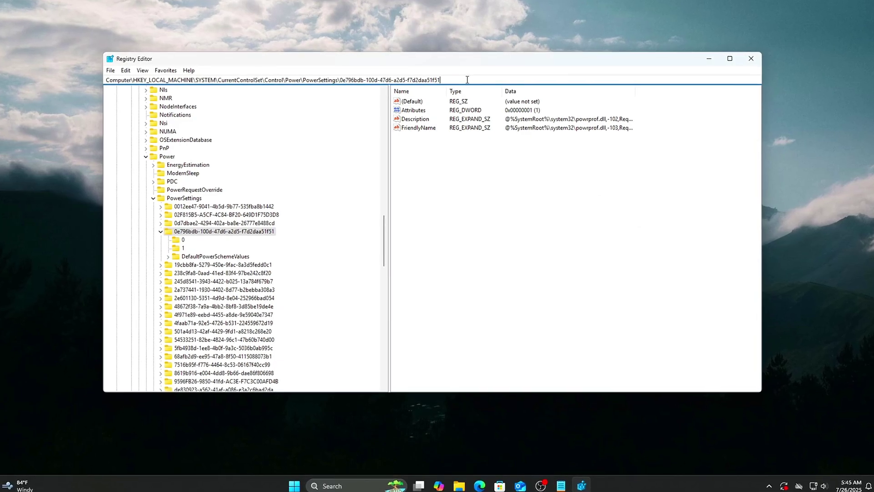
Step: Jump to Multimedia\SystemProfile and change SystemResponsiveness from 14 to 0
{"action": "key", "text": "ctrl+a"}
{"action": "key", "text": "ctrl+v"}
{"action": "key", "text": "Return"}
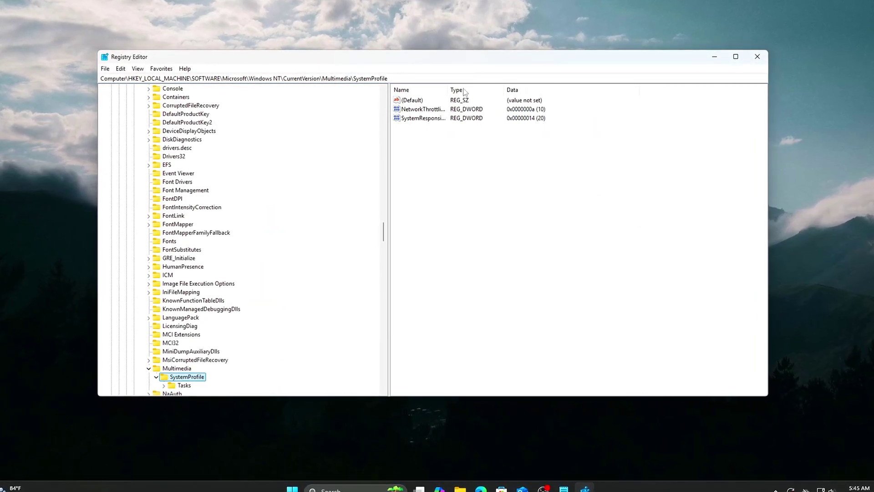
{"action": "double_click", "coordinate": [423, 118]}
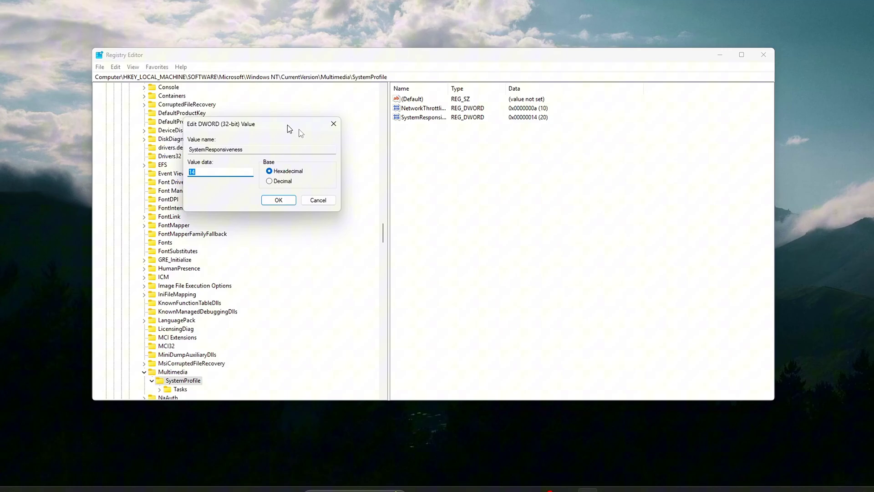
{"action": "left_click_drag", "start_coordinate": [287, 125], "coordinate": [501, 159]}
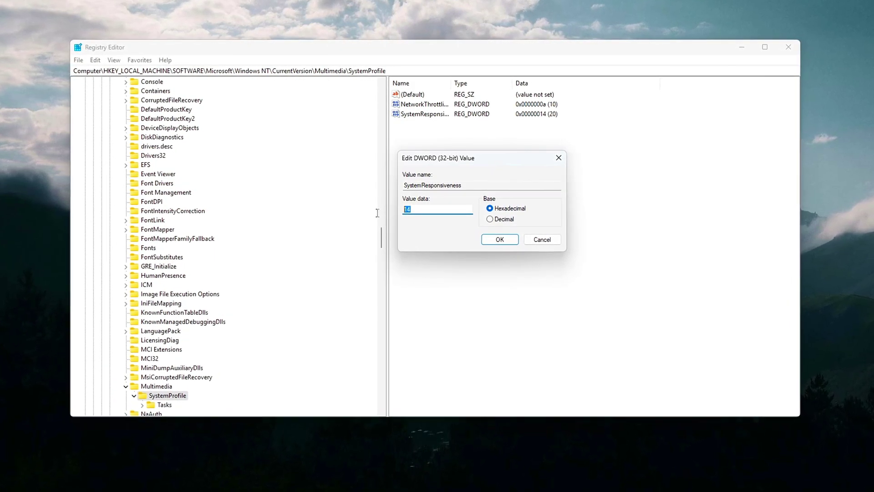
{"action": "left_click", "coordinate": [435, 216]}
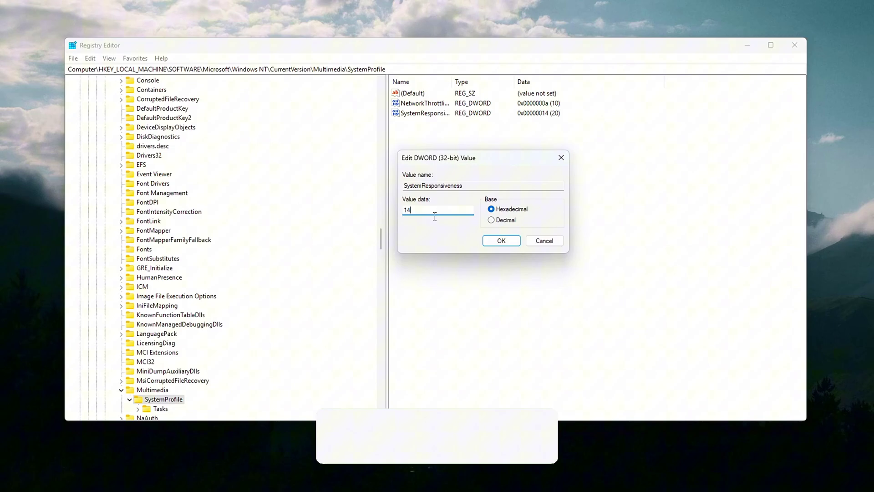
{"action": "left_click", "coordinate": [492, 220]}
{"action": "left_click", "coordinate": [492, 209]}
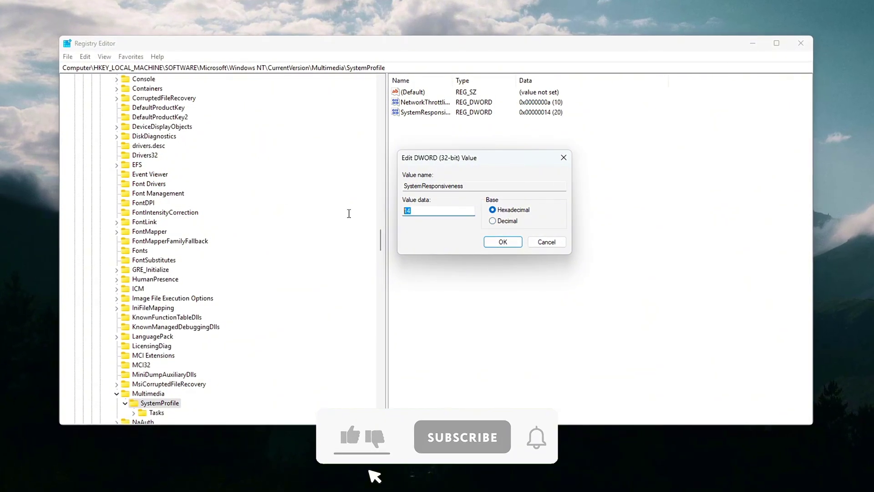
{"action": "type", "text": "0"}
{"action": "key", "text": "Return"}
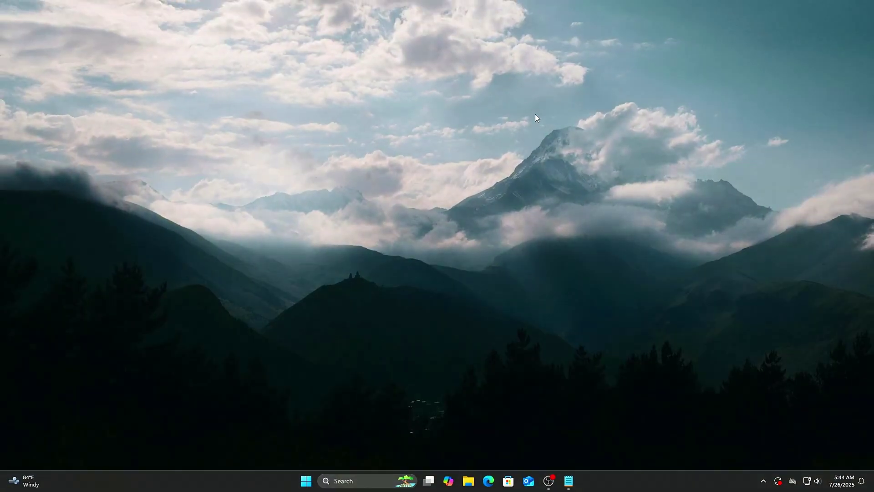
Step: Launch regedit from Run, go to Multimedia\SystemProfile and save SystemResponsiveness as 0
{"action": "key", "text": "super+r"}
{"action": "left_click_drag", "start_coordinate": [167, 387], "coordinate": [506, 172]}
{"action": "key", "text": "Return"}
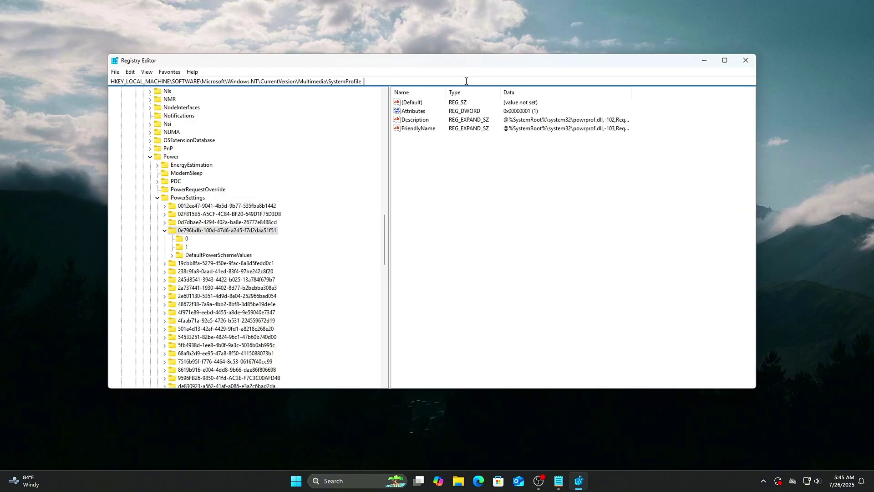
{"action": "key", "text": "Return"}
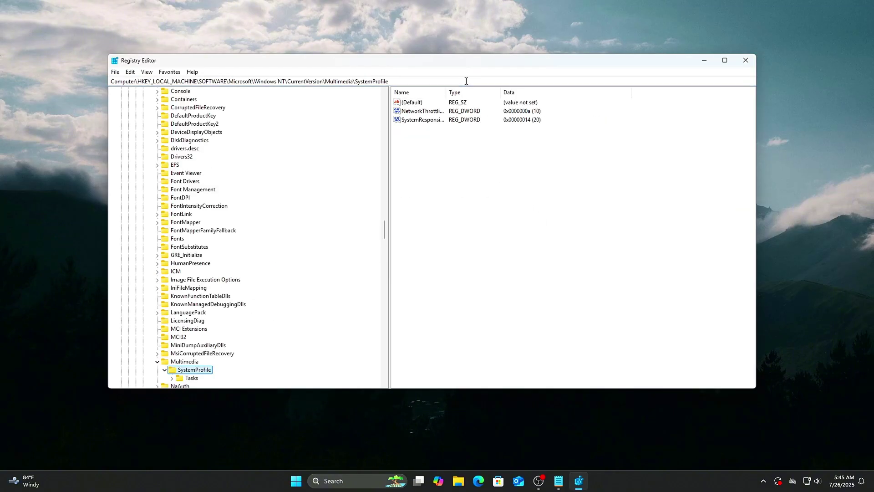
{"action": "double_click", "coordinate": [433, 120]}
{"action": "left_click_drag", "start_coordinate": [234, 105], "coordinate": [499, 163]}
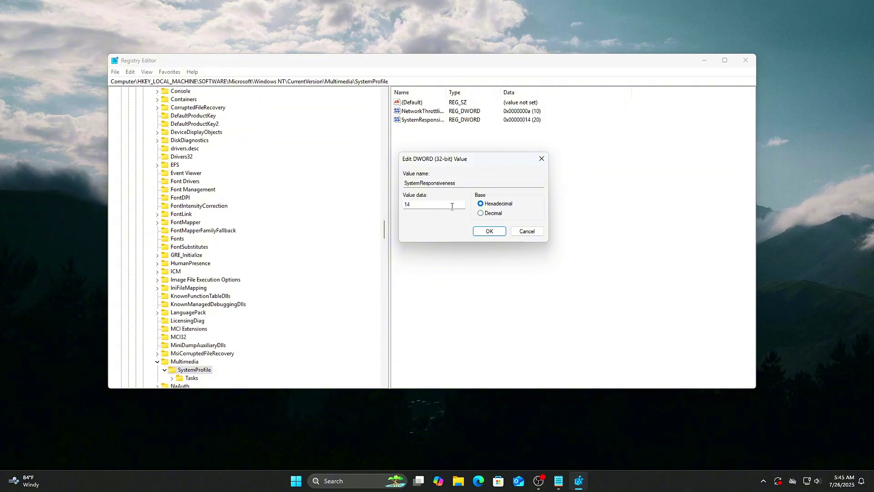
{"action": "key", "text": "Return"}
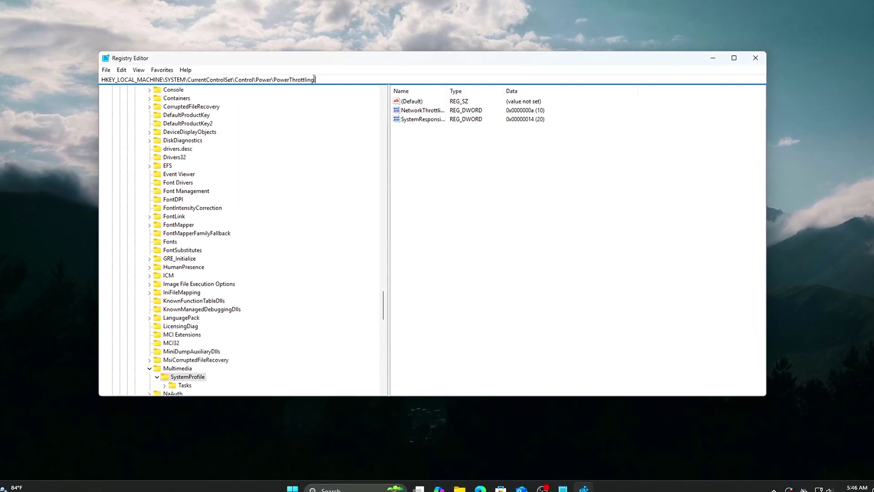
Step: Navigate to HKLM\SYSTEM\CurrentControlSet\Control\Power and select the Power key to list its values
{"action": "left_click_drag", "start_coordinate": [316, 80], "coordinate": [274, 80]}
{"action": "left_click", "coordinate": [333, 80]}
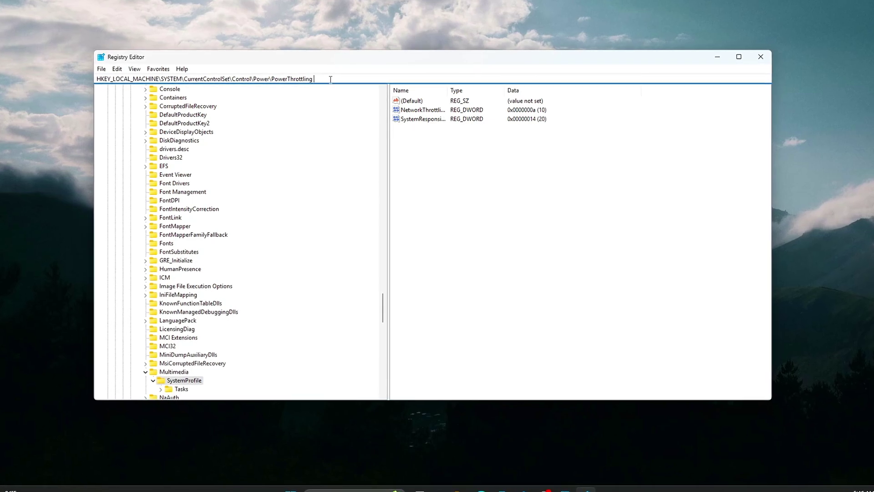
{"action": "key", "text": "Return"}
{"action": "scroll", "coordinate": [186, 362], "scroll_direction": "down", "scroll_amount": 8}
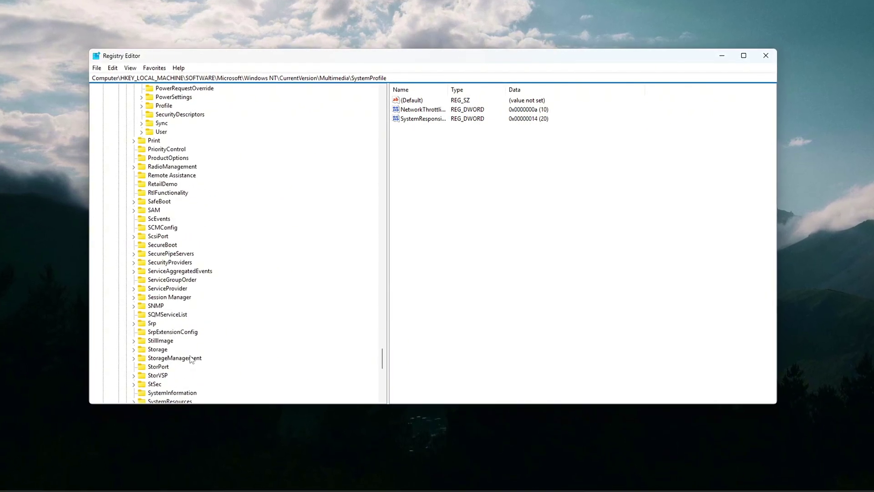
{"action": "scroll", "coordinate": [191, 361], "scroll_direction": "up", "scroll_amount": 8}
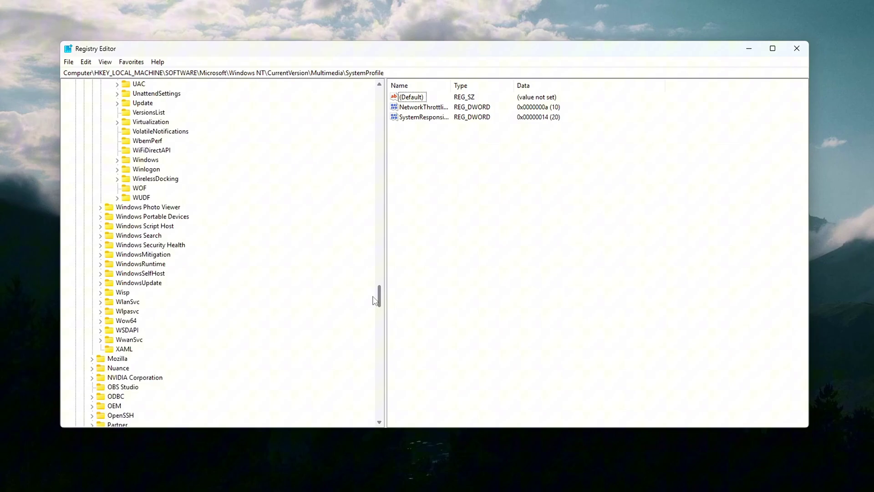
{"action": "left_click_drag", "start_coordinate": [372, 296], "coordinate": [392, 378]}
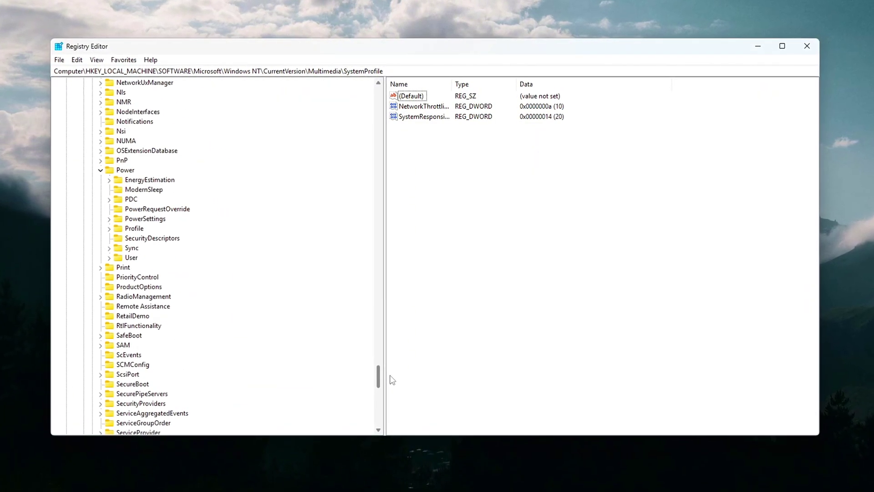
{"action": "left_click", "coordinate": [125, 170]}
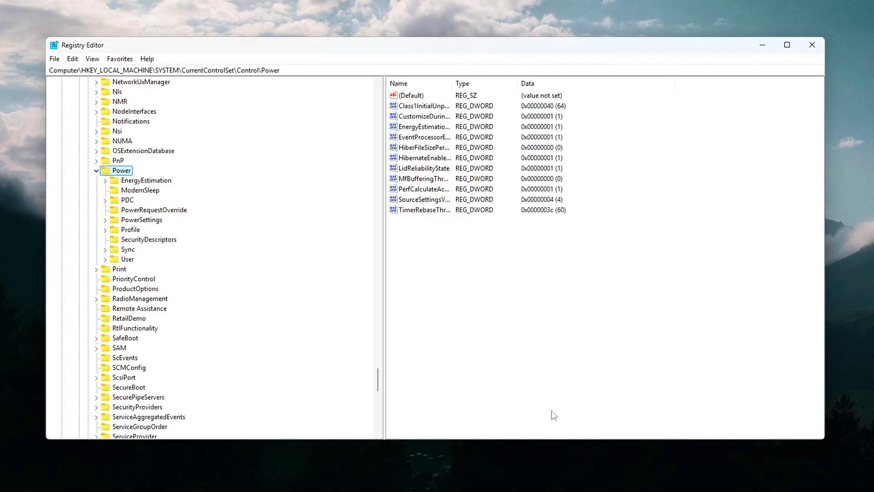
Step: Create a new subkey named PowerThrottling under the Power key
{"action": "right_click", "coordinate": [117, 172]}
{"action": "mouse_move", "coordinate": [187, 191]}
{"action": "left_click", "coordinate": [256, 194]}
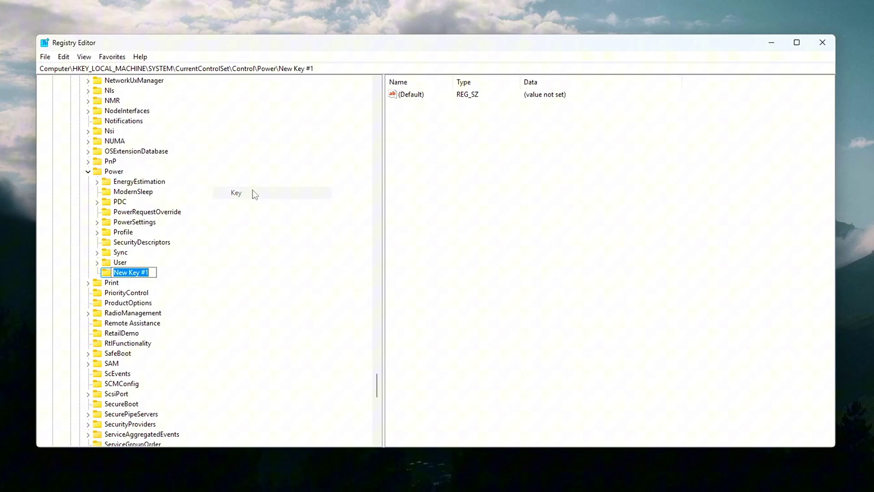
{"action": "key", "text": "ctrl+v"}
{"action": "key", "text": "Return"}
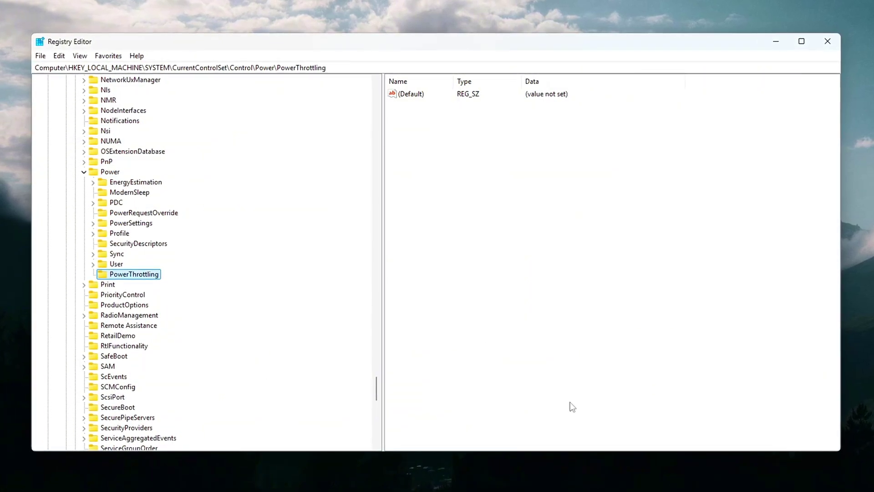
Step: Add a PowerThrottlingOff DWORD (32-bit) value and set it to 1
{"action": "right_click", "coordinate": [476, 216]}
{"action": "mouse_move", "coordinate": [505, 224]}
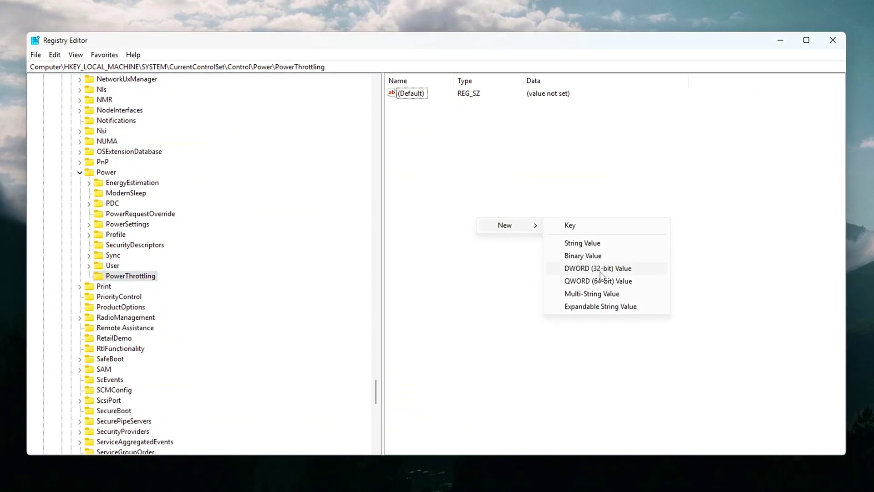
{"action": "left_click", "coordinate": [598, 268]}
{"action": "key", "text": "ctrl+v"}
{"action": "key", "text": "Return"}
{"action": "key", "text": "Return"}
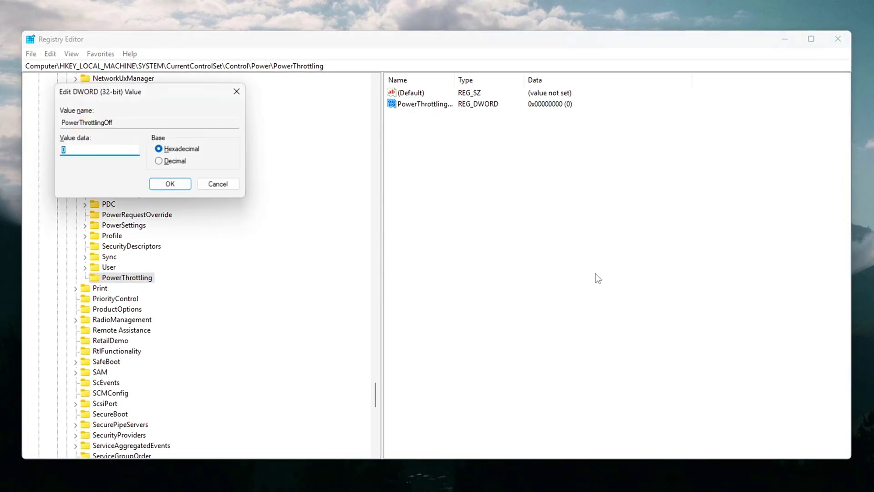
{"action": "left_click_drag", "start_coordinate": [144, 96], "coordinate": [524, 195]}
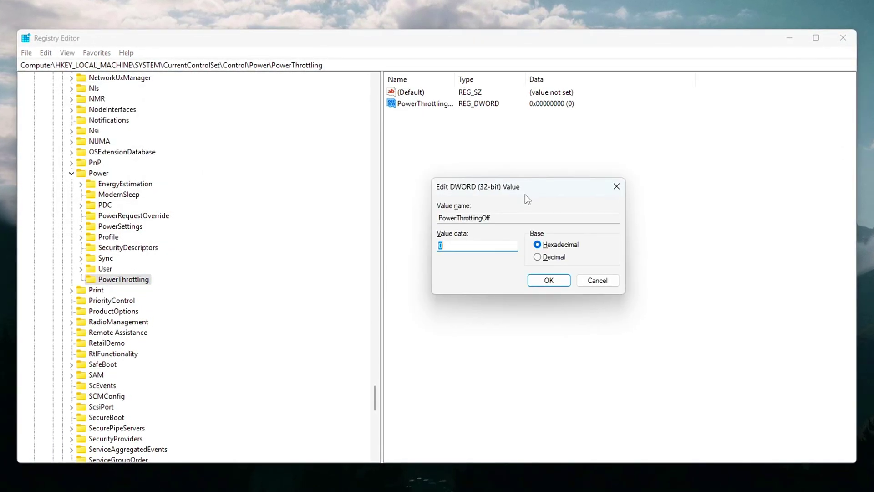
{"action": "type", "text": "1"}
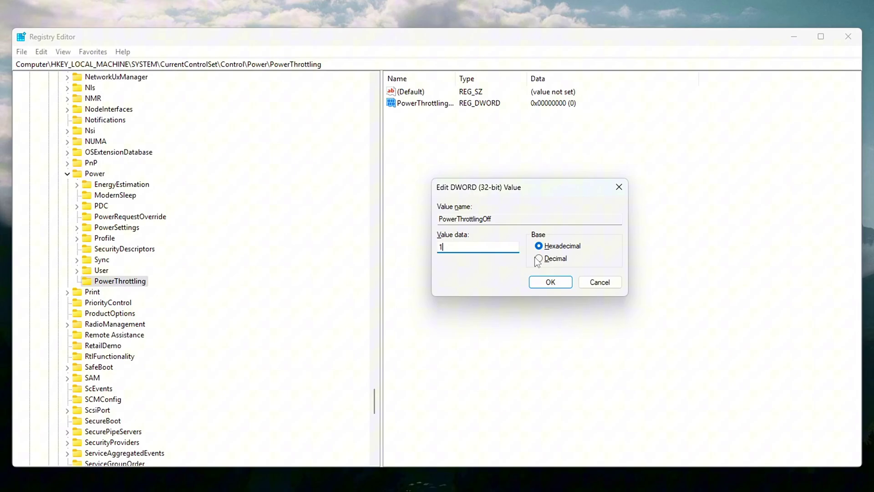
{"action": "key", "text": "Return"}
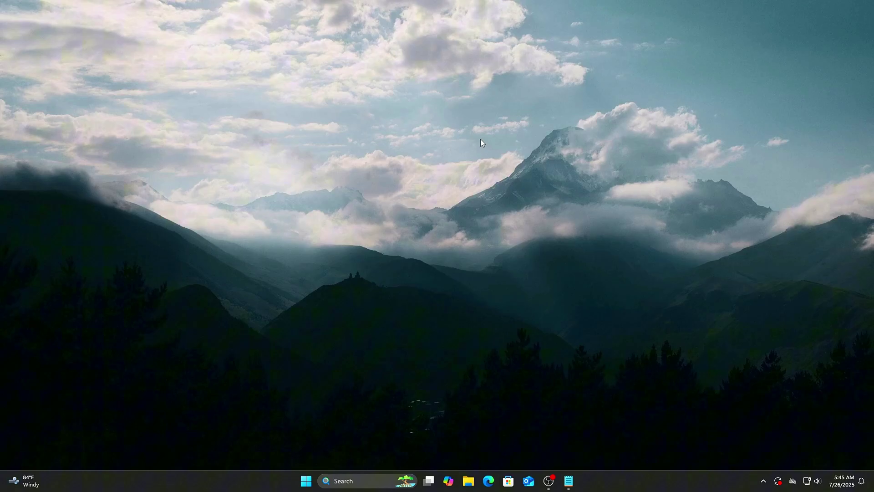
Step: Launch Registry Editor as administrator from search and confirm PowerThrottlingOff is 1
{"action": "key", "text": "super+s"}
{"action": "type", "text": "reg"}
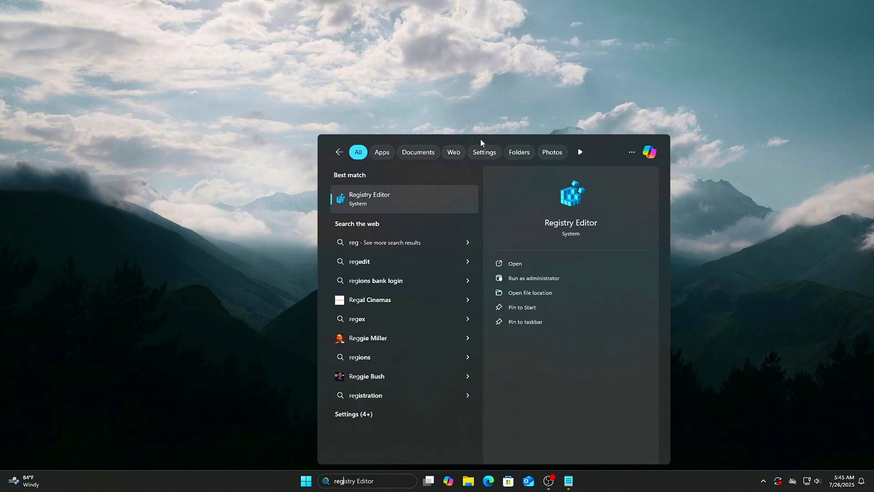
{"action": "left_click", "coordinate": [504, 277]}
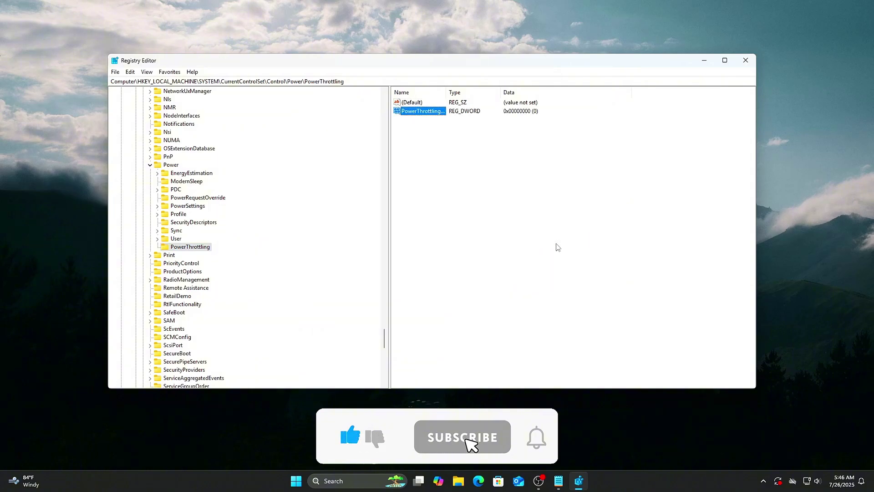
{"action": "key", "text": "Return"}
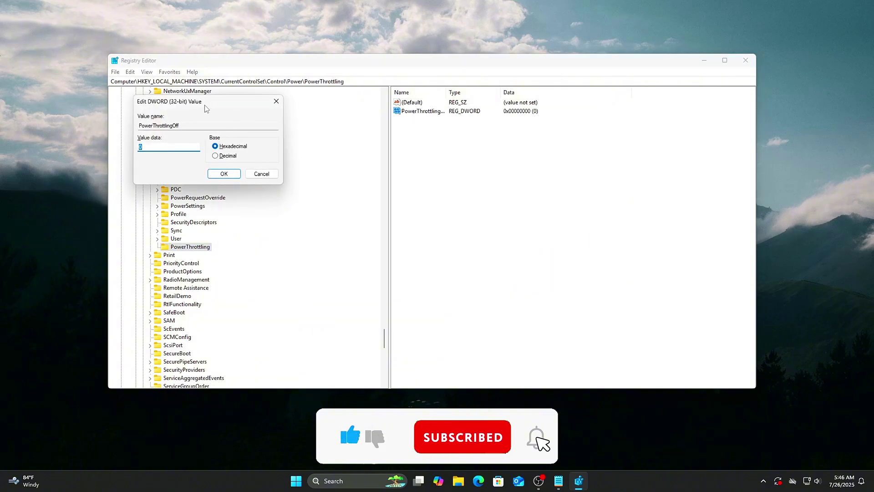
{"action": "left_click_drag", "start_coordinate": [206, 108], "coordinate": [501, 182]}
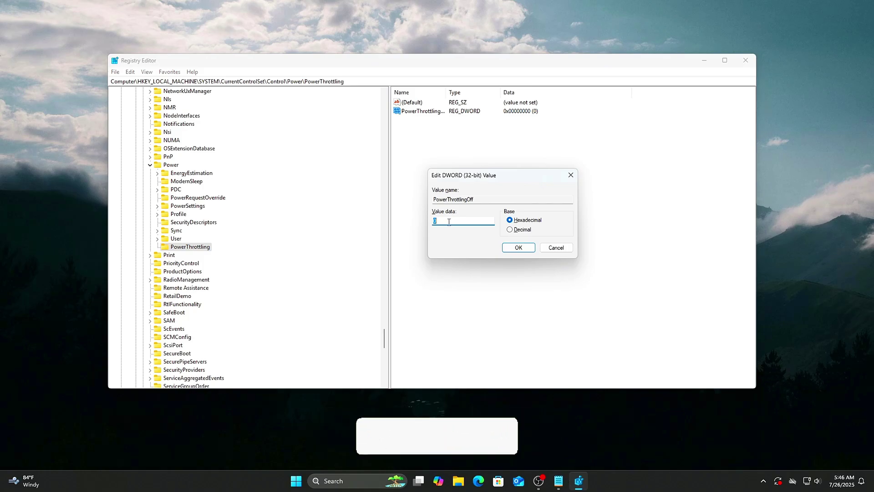
{"action": "left_click", "coordinate": [516, 248]}
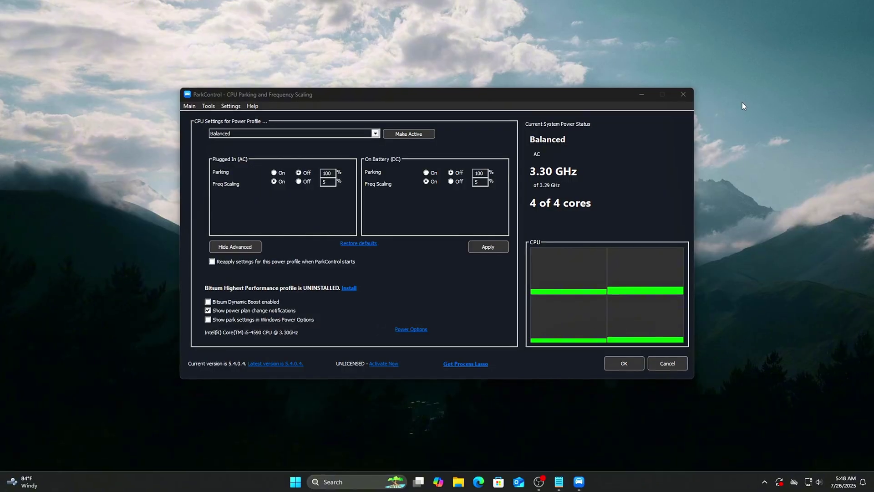
Step: In ParkControl, make Better Battery-life Overlay the active power profile
{"action": "left_click", "coordinate": [270, 120]}
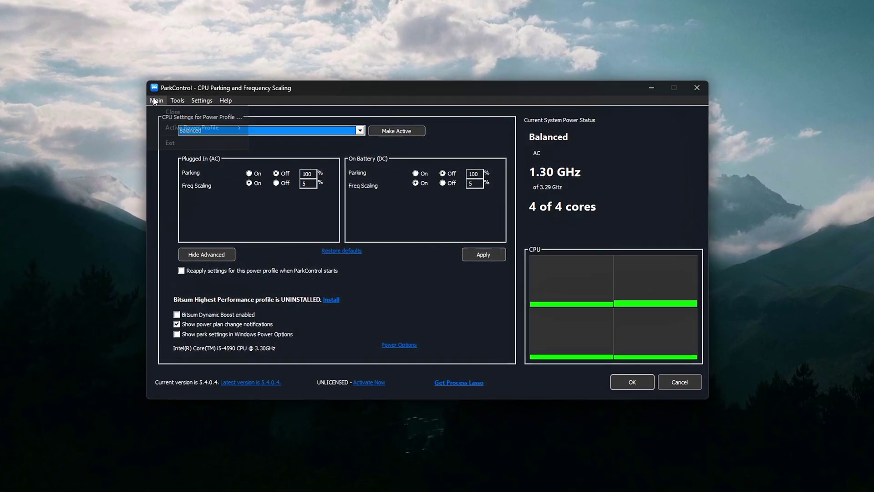
{"action": "left_click", "coordinate": [160, 101]}
{"action": "mouse_move", "coordinate": [184, 126]}
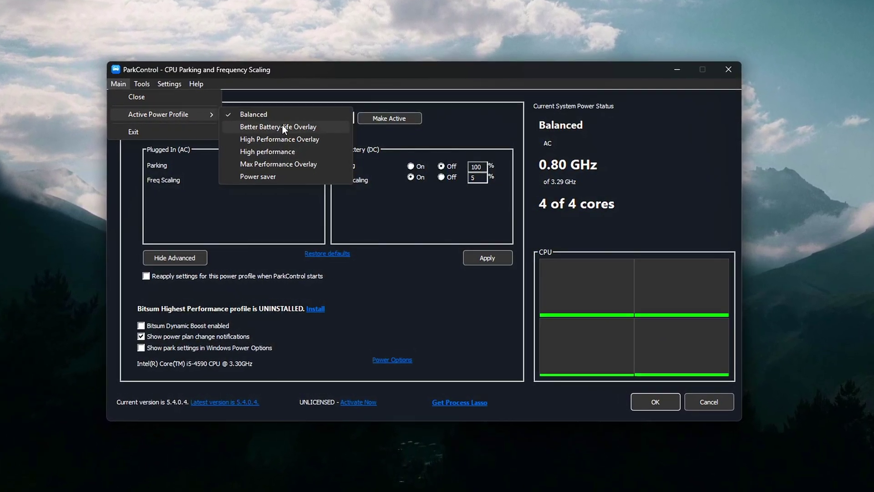
{"action": "left_click", "coordinate": [284, 126]}
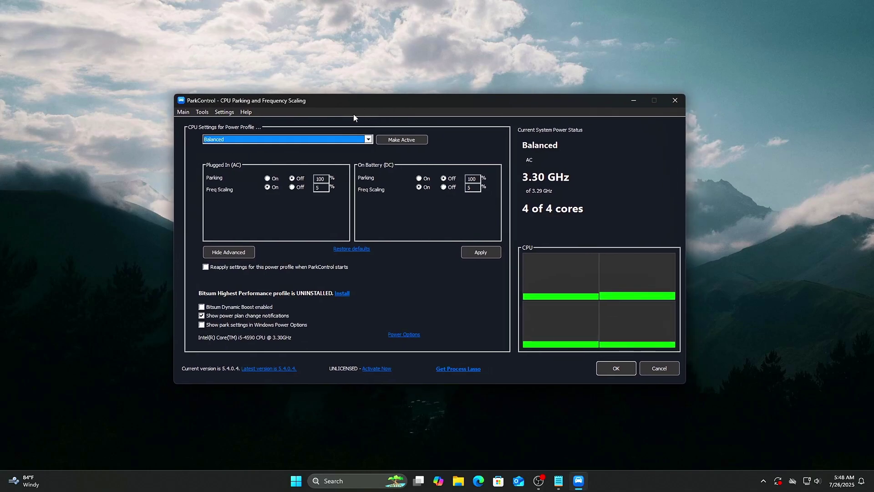
{"action": "mouse_move", "coordinate": [195, 138]}
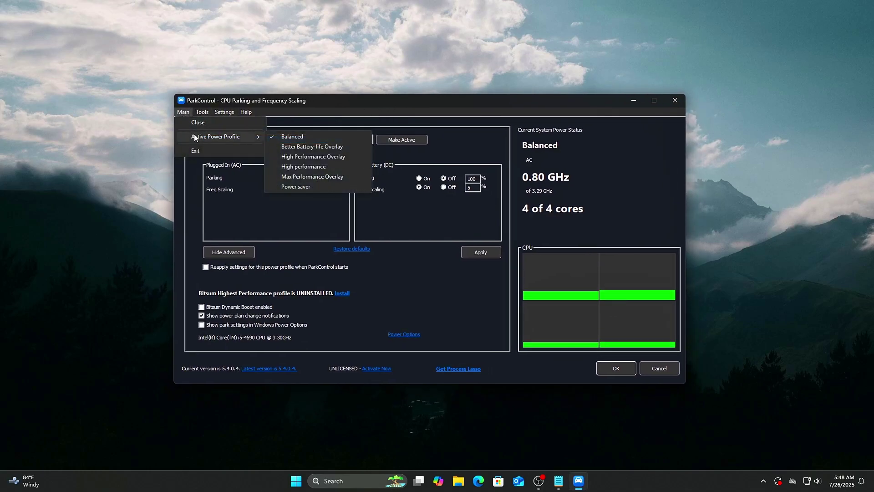
{"action": "mouse_move", "coordinate": [257, 134]}
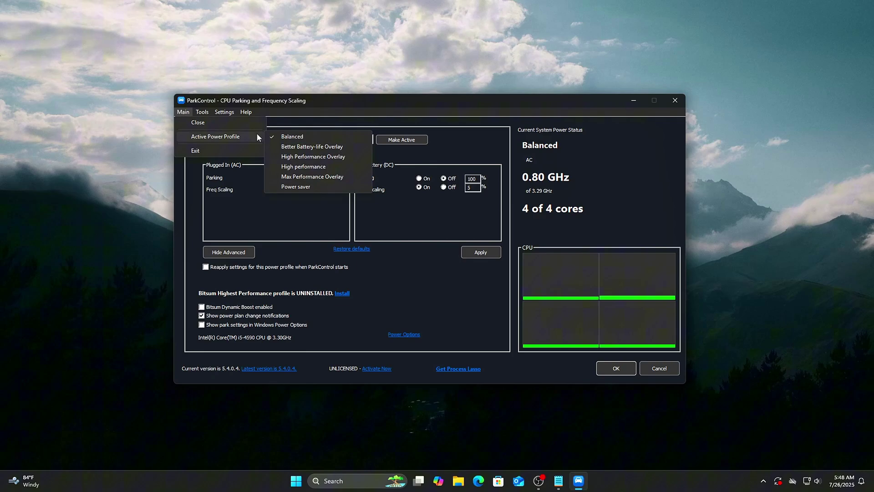
{"action": "left_click", "coordinate": [316, 147]}
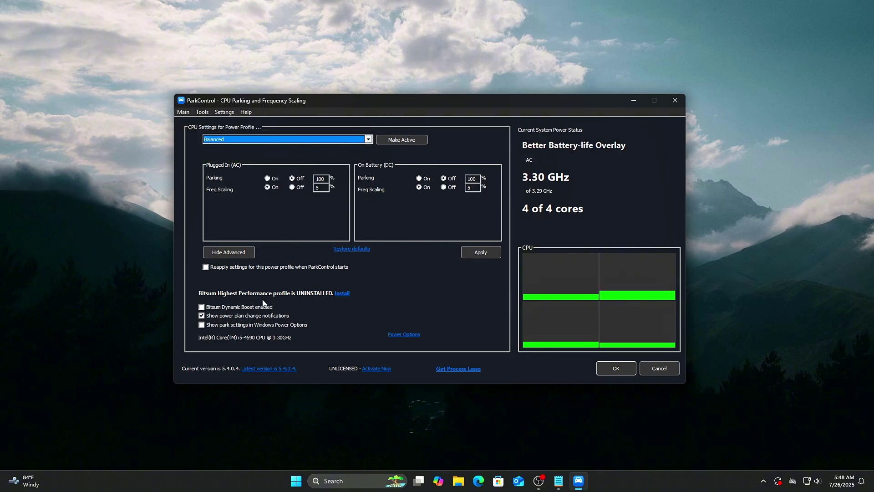
Step: Install the Bitsum Highest Performance profile and keep it selected
{"action": "left_click", "coordinate": [342, 293]}
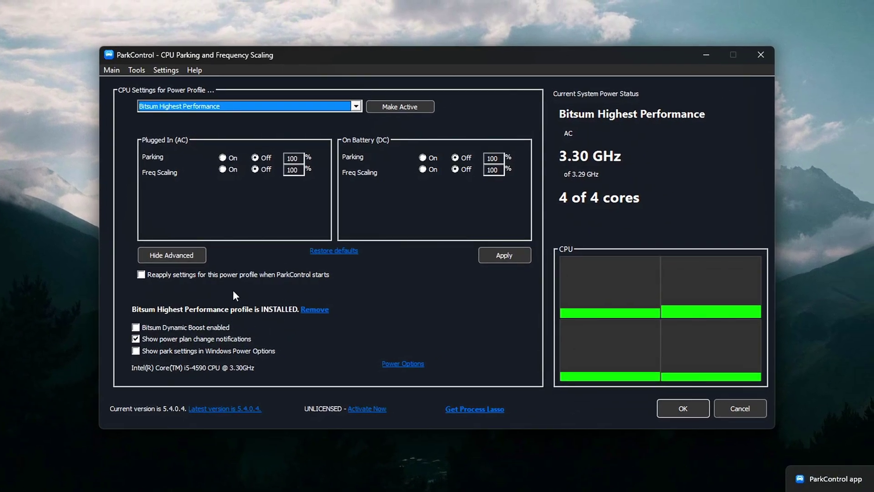
{"action": "left_click", "coordinate": [356, 106]}
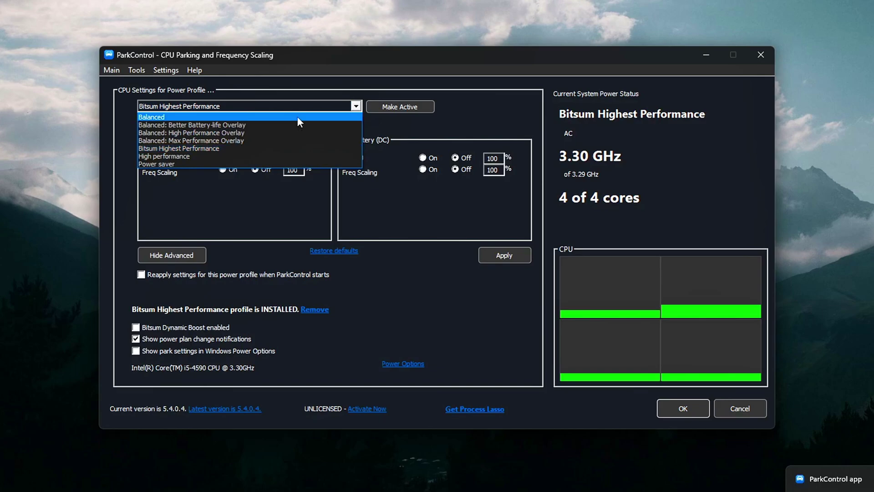
{"action": "left_click", "coordinate": [227, 149]}
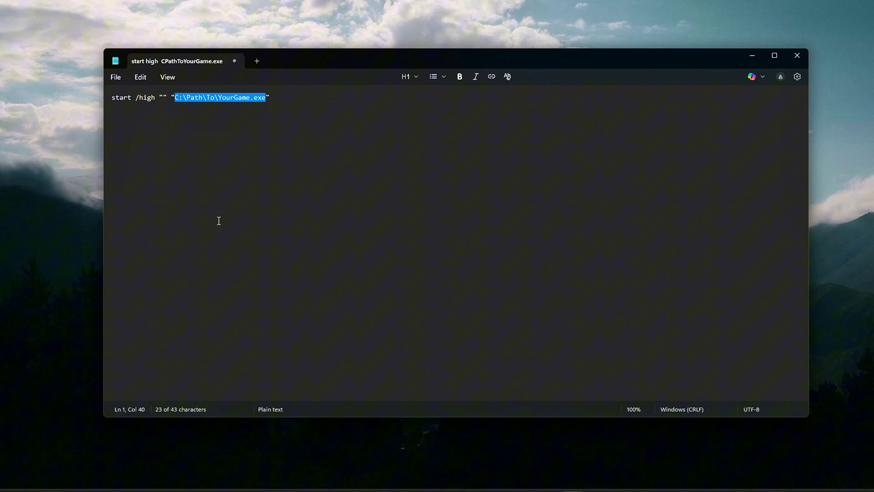
Step: Save the note to the Desktop as game.bat with Save as type set to All files
{"action": "key", "text": "ctrl+s"}
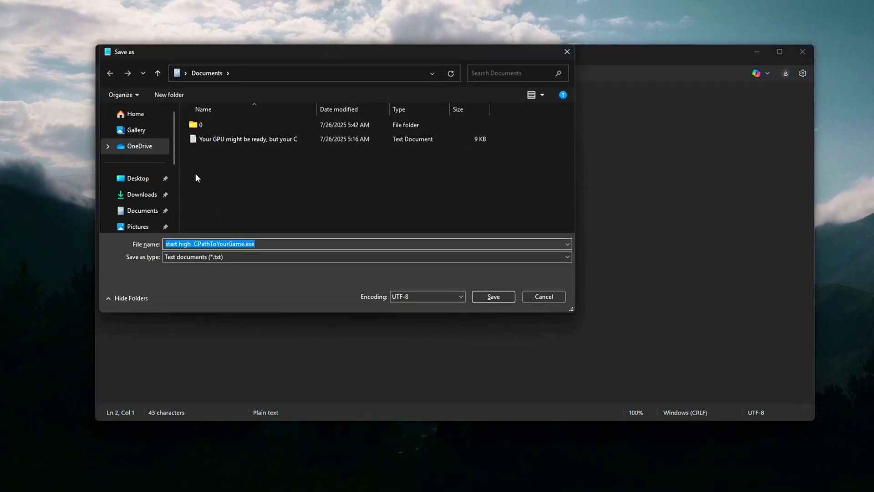
{"action": "left_click", "coordinate": [134, 178]}
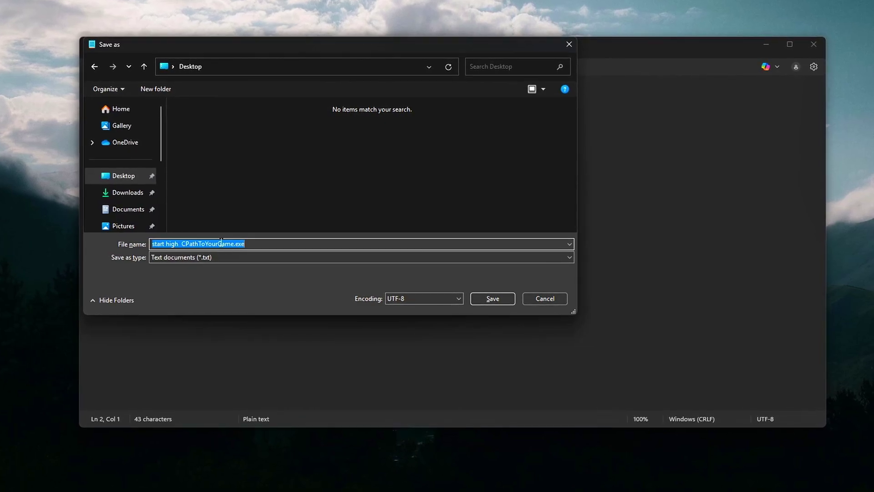
{"action": "type", "text": "game.bat"}
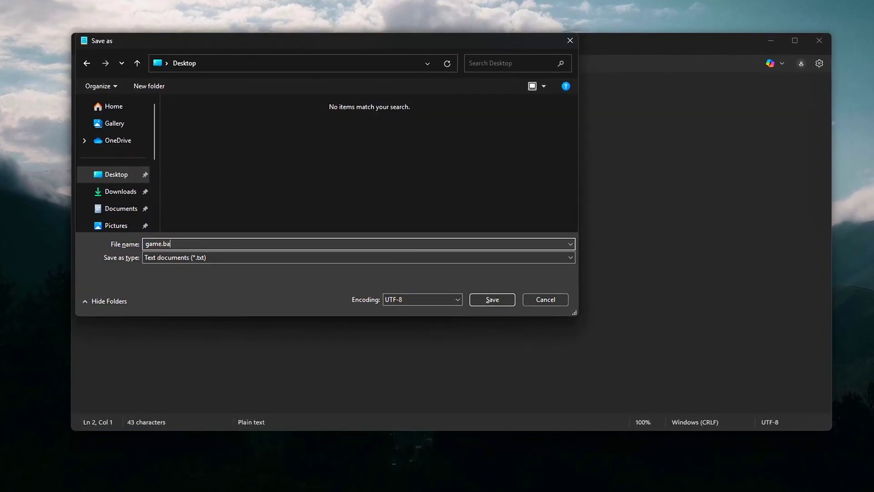
{"action": "left_click", "coordinate": [195, 258]}
{"action": "left_click", "coordinate": [187, 277]}
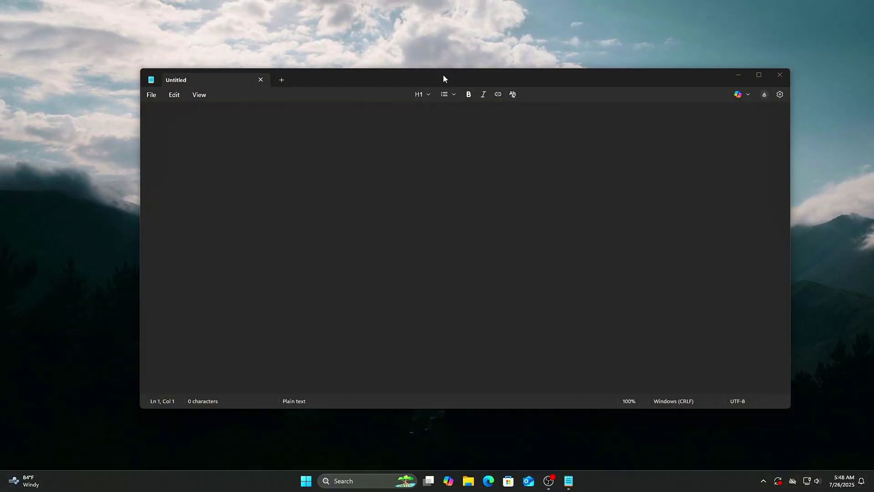
{"action": "left_click_drag", "start_coordinate": [443, 74], "coordinate": [439, 73]}
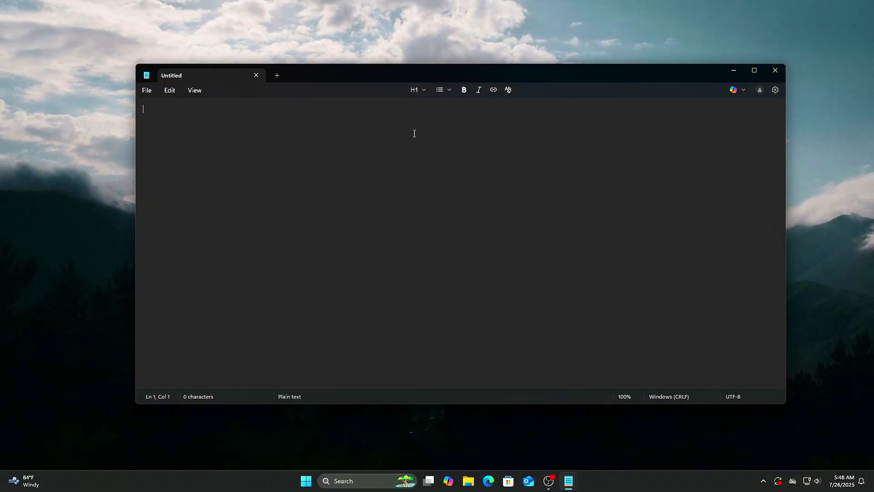
Step: Paste the start /high command for the game and save it on the Desktop as game.bat (All files)
{"action": "type", "text": "start /high \"\" \"C:\\Path\\To\\YourGame.exe\""}
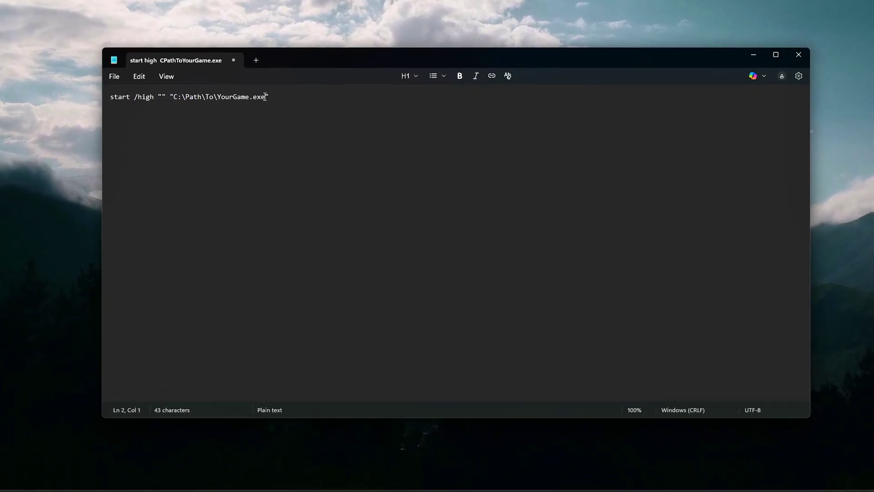
{"action": "left_click_drag", "start_coordinate": [273, 105], "coordinate": [184, 104]}
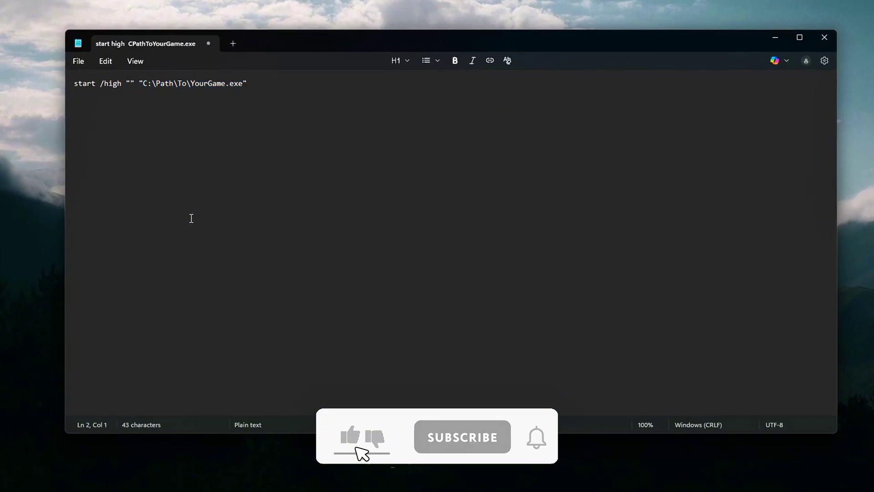
{"action": "key", "text": "ctrl+s"}
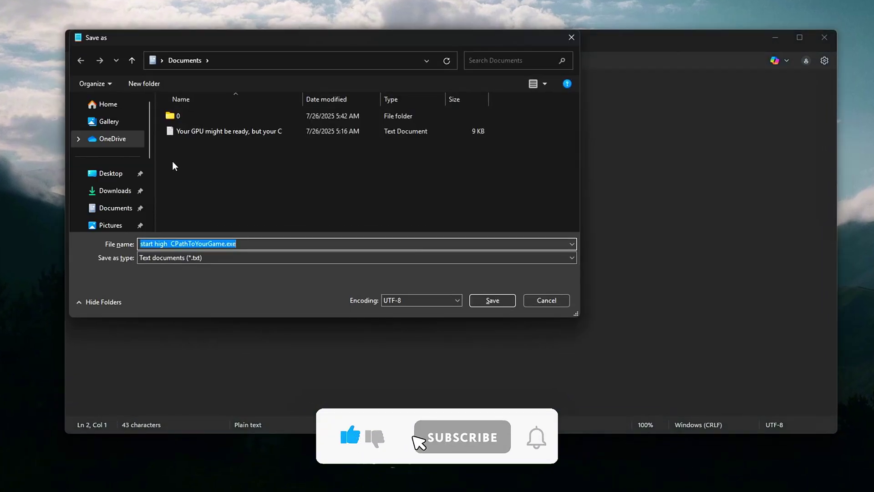
{"action": "left_click", "coordinate": [119, 174]}
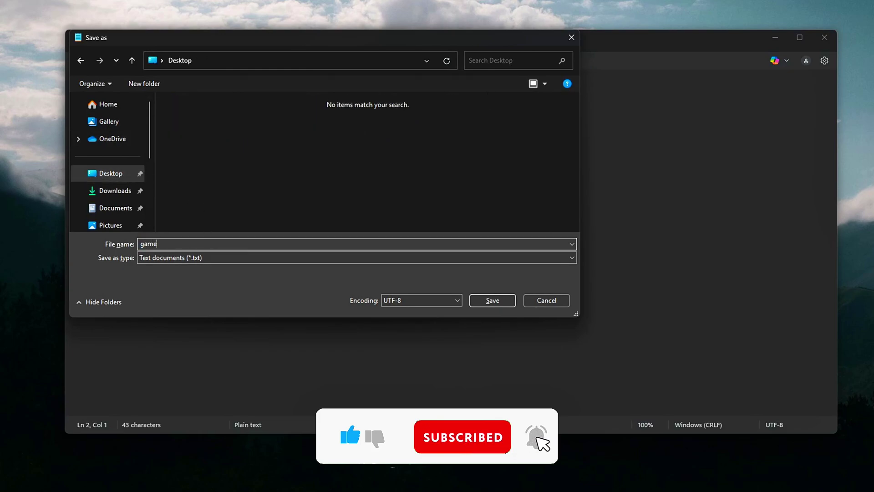
{"action": "left_click", "coordinate": [194, 258]}
{"action": "left_click", "coordinate": [187, 274]}
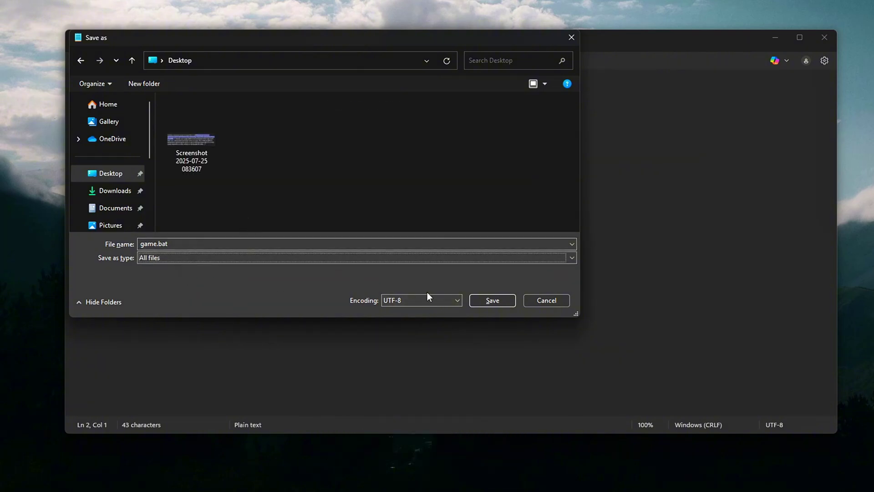
{"action": "left_click", "coordinate": [484, 300]}
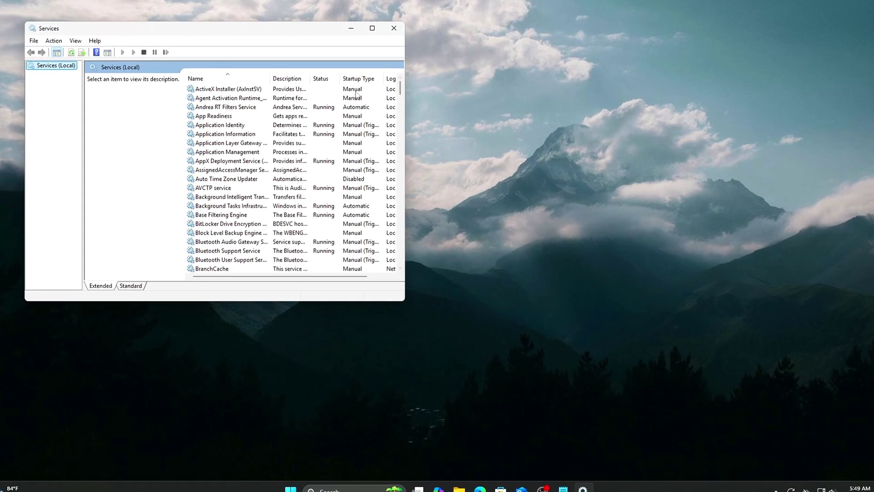
Step: Centre and widen the Services window, locate SysMain under S, and open its Properties
{"action": "left_click_drag", "start_coordinate": [312, 29], "coordinate": [478, 93]}
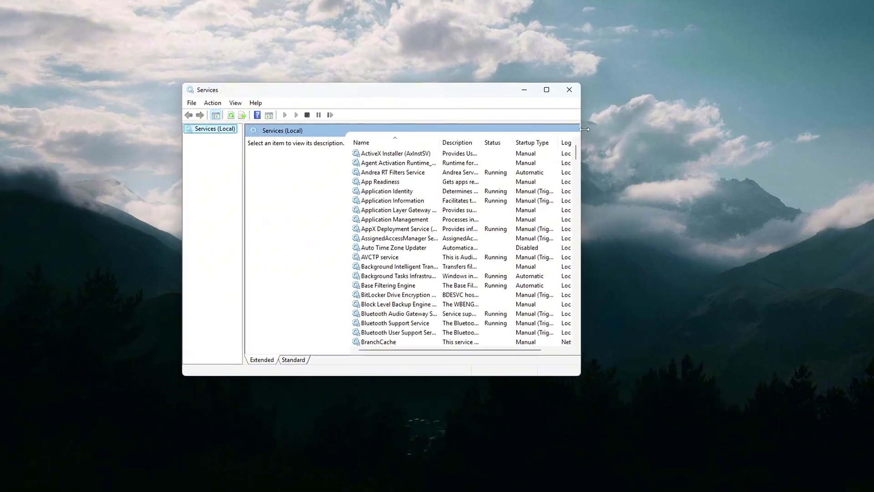
{"action": "left_click_drag", "start_coordinate": [585, 129], "coordinate": [656, 129]}
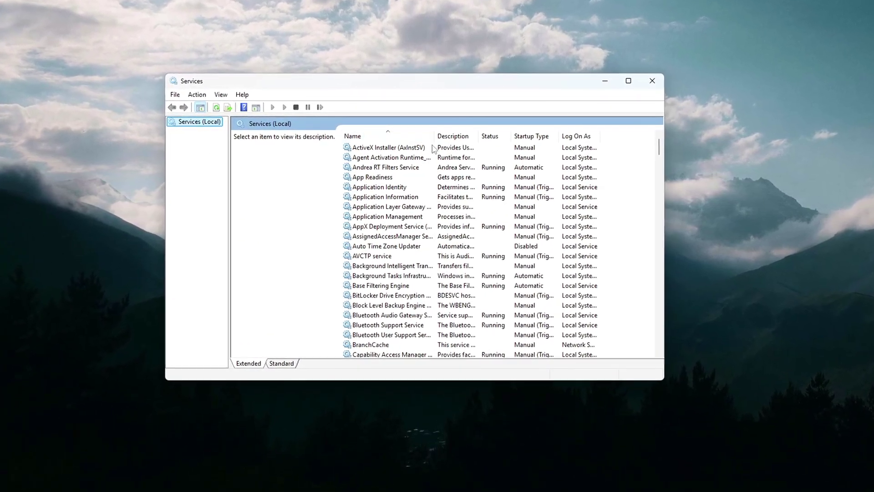
{"action": "key", "text": "s"}
{"action": "key", "text": "Down"}
{"action": "key", "text": "Down"}
{"action": "key", "text": "Down"}
{"action": "key", "text": "Down"}
{"action": "key", "text": "Down"}
{"action": "key", "text": "Down"}
{"action": "key", "text": "Down"}
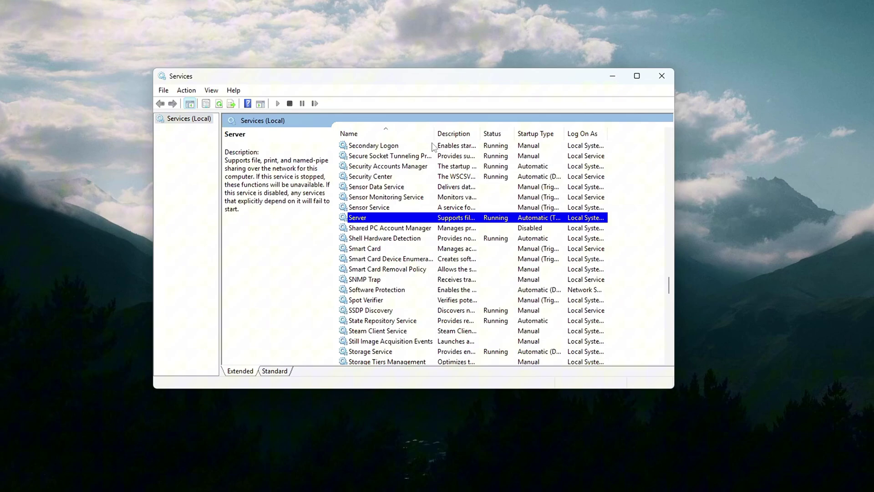
{"action": "key", "text": "Down"}
{"action": "key", "text": "Down"}
{"action": "key", "text": "Down"}
{"action": "key", "text": "Down"}
{"action": "key", "text": "Down"}
{"action": "key", "text": "Down"}
{"action": "key", "text": "Down"}
{"action": "key", "text": "Down"}
{"action": "key", "text": "Down"}
{"action": "key", "text": "Down"}
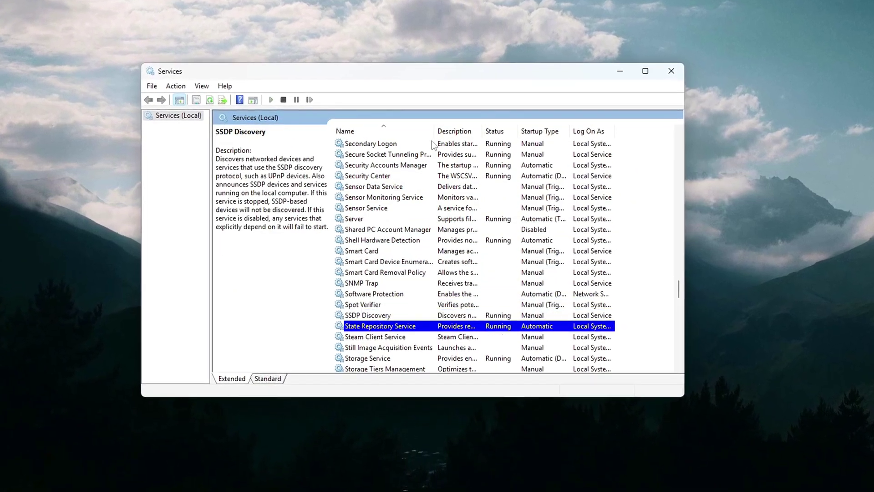
{"action": "key", "text": "Down"}
{"action": "key", "text": "Down"}
{"action": "key", "text": "Down"}
{"action": "key", "text": "Down"}
{"action": "key", "text": "Down"}
{"action": "key", "text": "Down"}
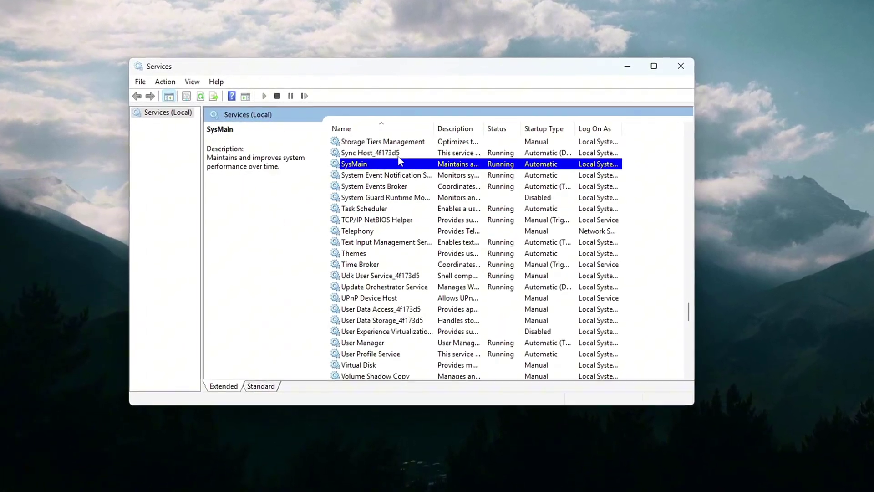
{"action": "scroll", "coordinate": [400, 161], "scroll_direction": "up", "scroll_amount": 2}
{"action": "right_click", "coordinate": [386, 232]}
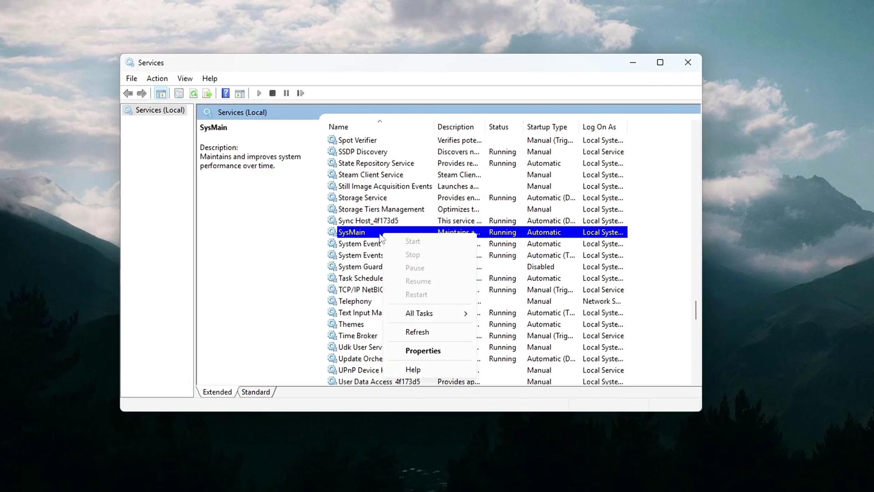
{"action": "left_click", "coordinate": [430, 356]}
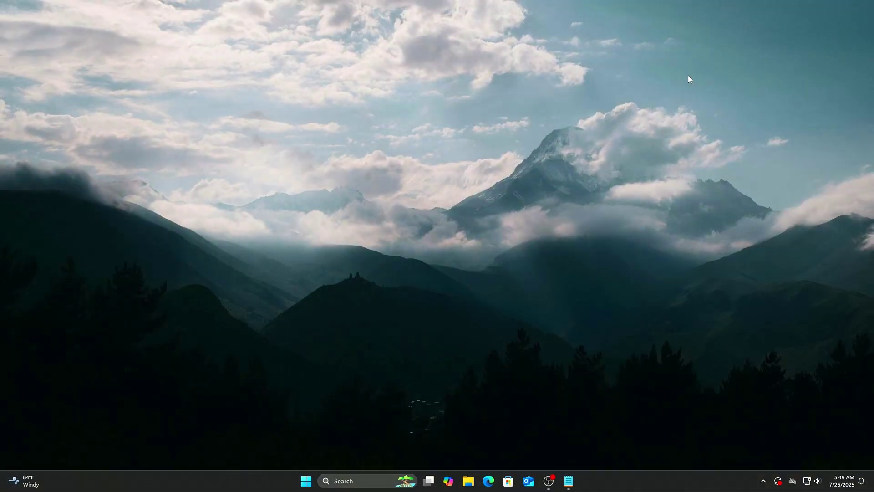
Step: Launch services.msc from the Run box
{"action": "key", "text": "super+r"}
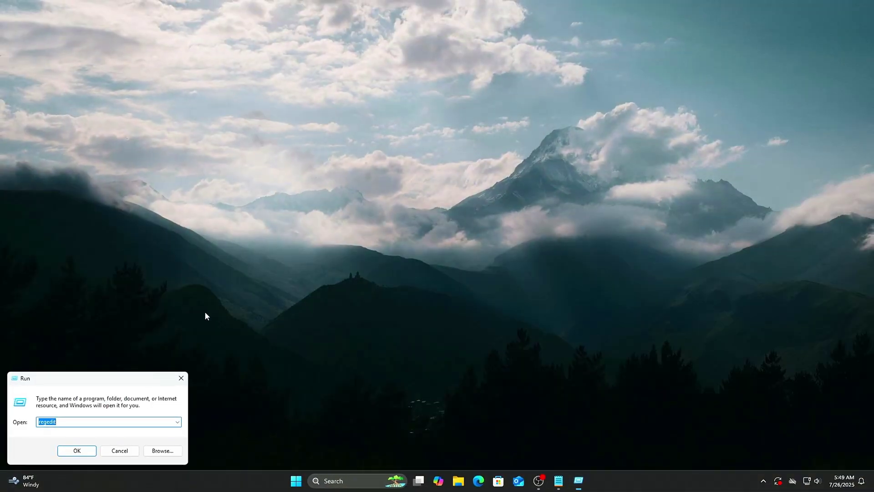
{"action": "left_click_drag", "start_coordinate": [127, 382], "coordinate": [477, 194]}
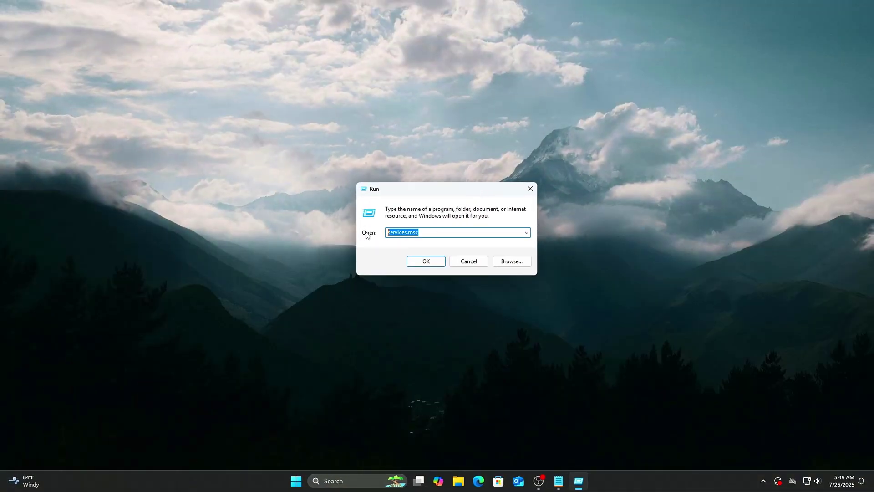
{"action": "left_click", "coordinate": [419, 262]}
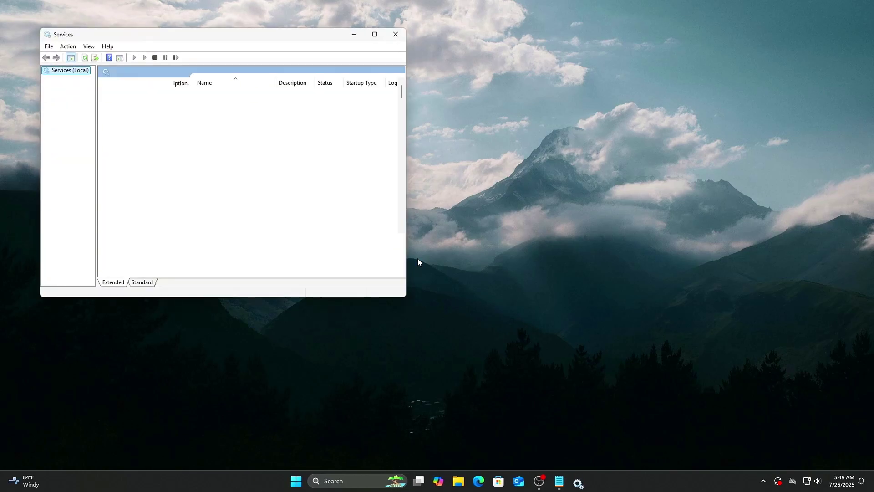
Step: Widen the Services window, find SysMain under S, and open its Properties
{"action": "left_click_drag", "start_coordinate": [318, 39], "coordinate": [481, 103]}
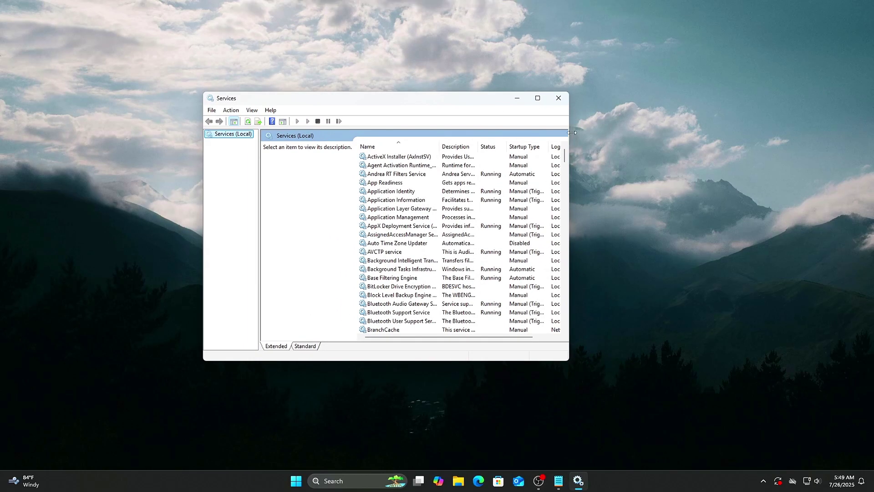
{"action": "left_click_drag", "start_coordinate": [572, 134], "coordinate": [638, 132]}
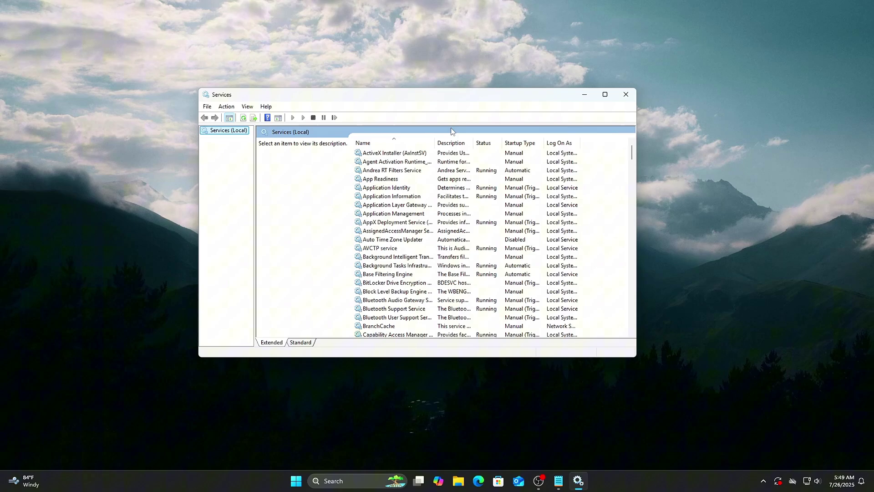
{"action": "key", "text": "s"}
{"action": "scroll", "coordinate": [397, 226], "scroll_direction": "down", "scroll_amount": 5}
{"action": "left_click", "coordinate": [398, 223]}
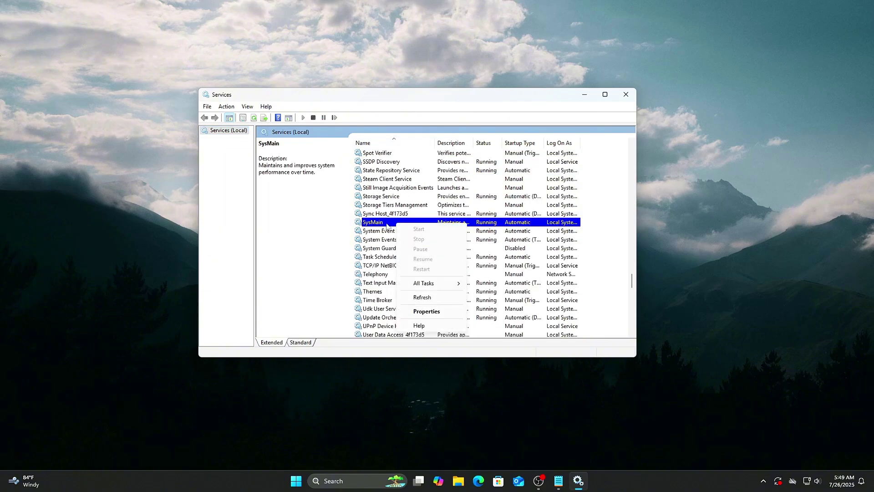
{"action": "left_click", "coordinate": [426, 315]}
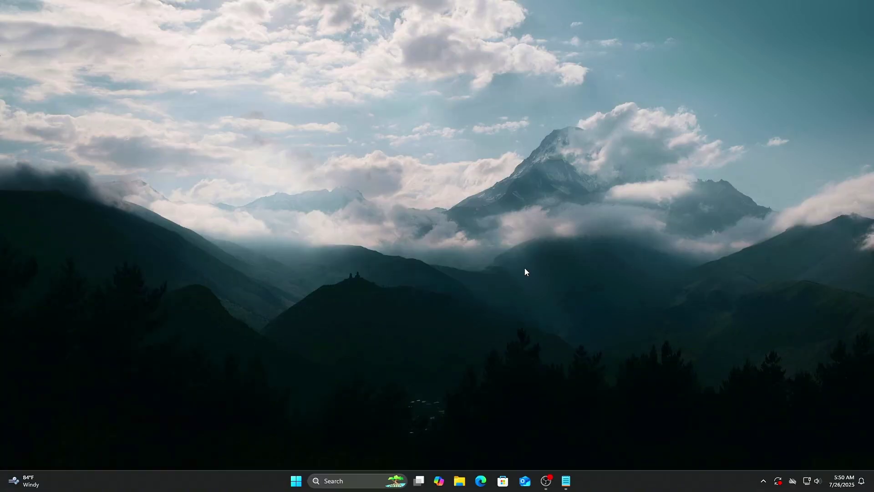
Step: Launch Task Scheduler as administrator from a 'task' search
{"action": "key", "text": "super+s"}
{"action": "type", "text": "task"}
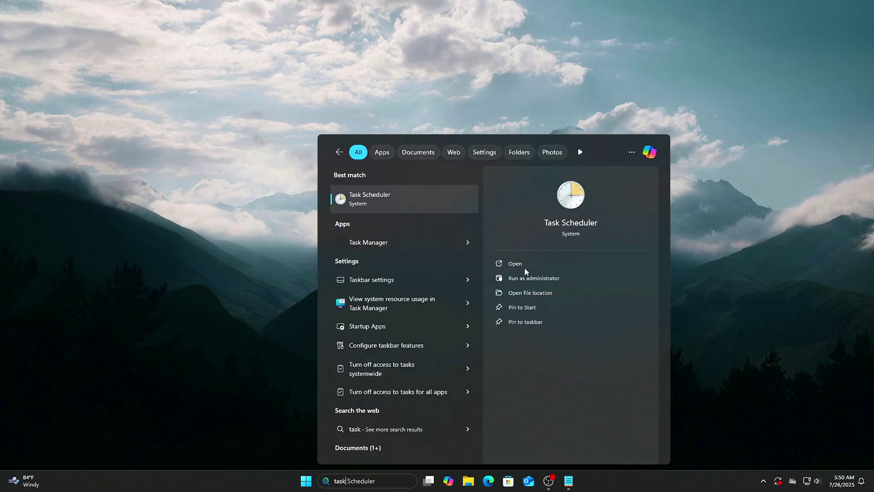
{"action": "left_click", "coordinate": [523, 276]}
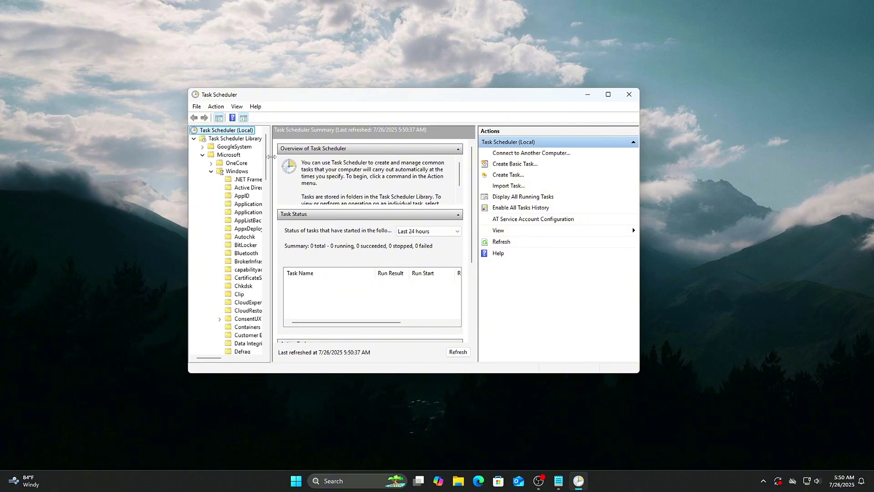
Step: Widen the folder tree and inspect the AppID and Application Experience tasks, including StartupAppTask
{"action": "left_click_drag", "start_coordinate": [271, 157], "coordinate": [317, 157]}
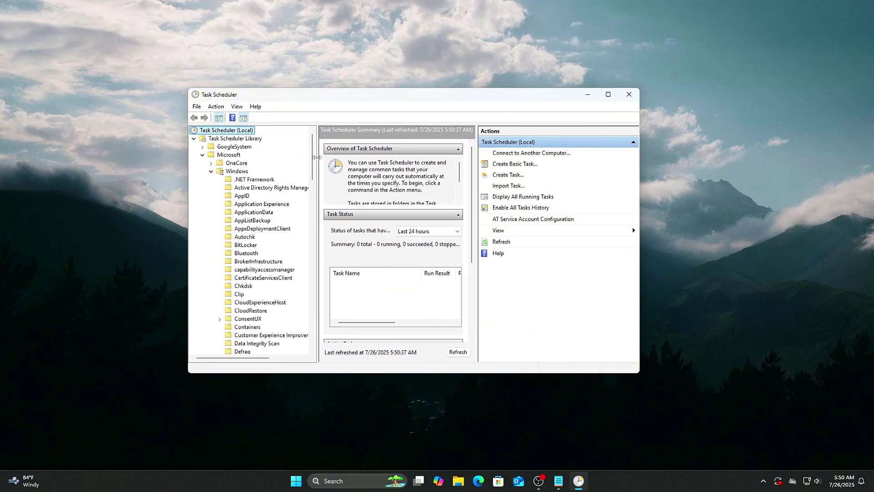
{"action": "left_click", "coordinate": [246, 194]}
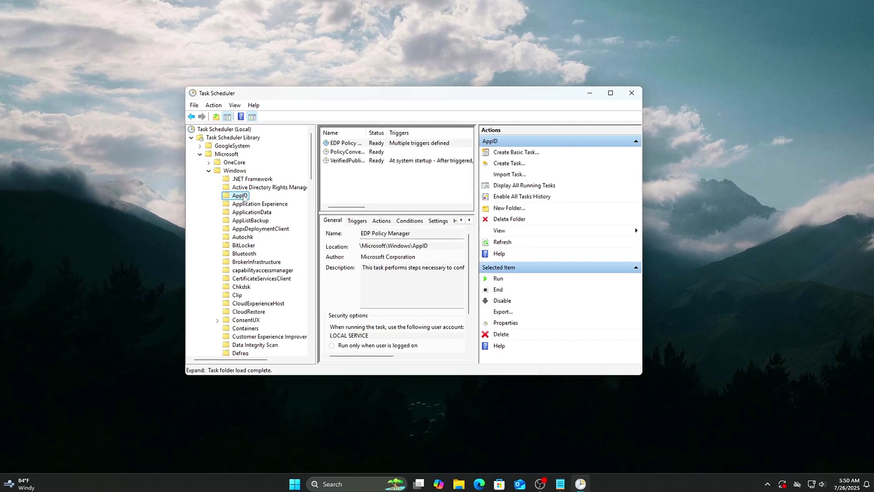
{"action": "left_click_drag", "start_coordinate": [345, 185], "coordinate": [338, 142]}
{"action": "right_click", "coordinate": [338, 142]}
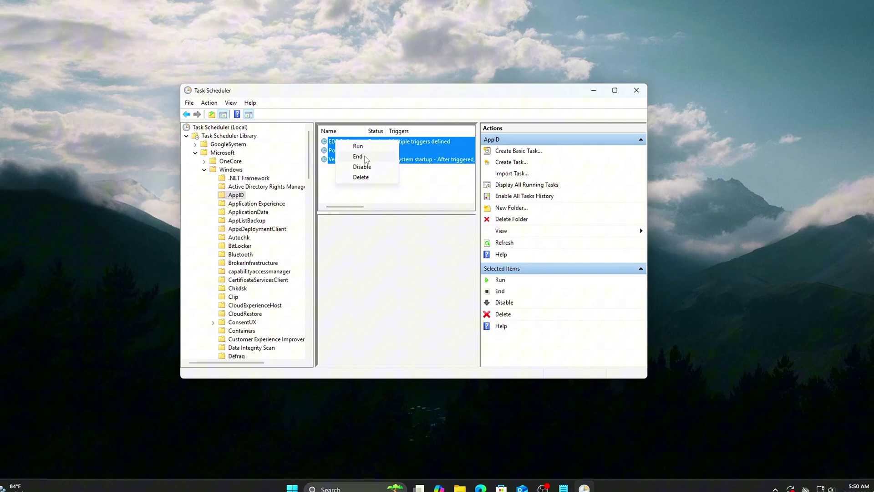
{"action": "left_click", "coordinate": [303, 197]}
{"action": "left_click", "coordinate": [273, 204]}
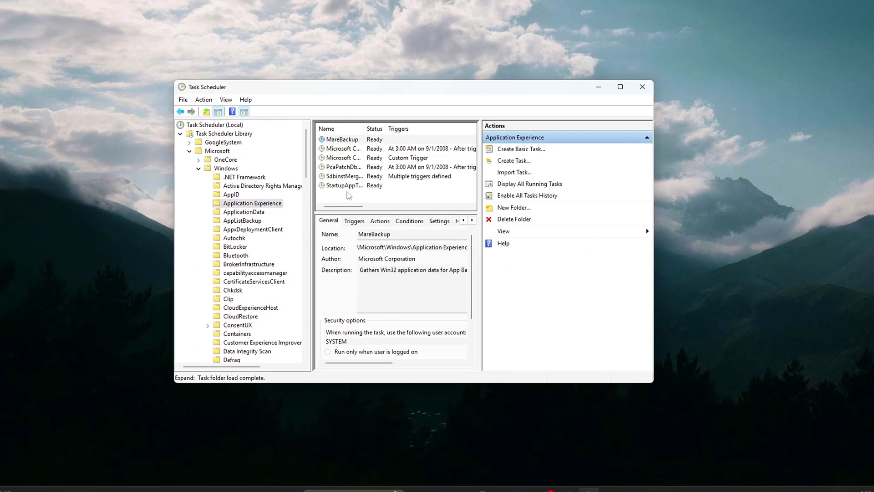
{"action": "left_click", "coordinate": [347, 186]}
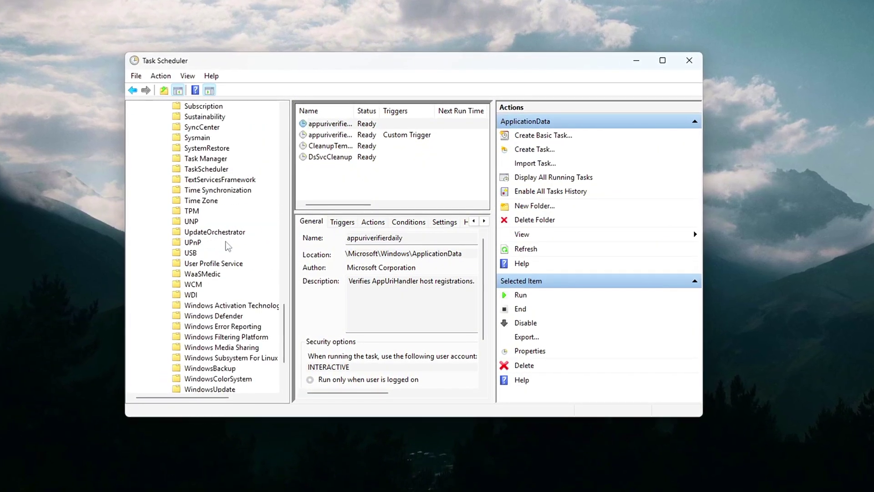
Step: Open the Customer Experience Improvement Program folder and select the Consolidator and UsbCeip tasks
{"action": "scroll", "coordinate": [228, 247], "scroll_direction": "up", "scroll_amount": 11}
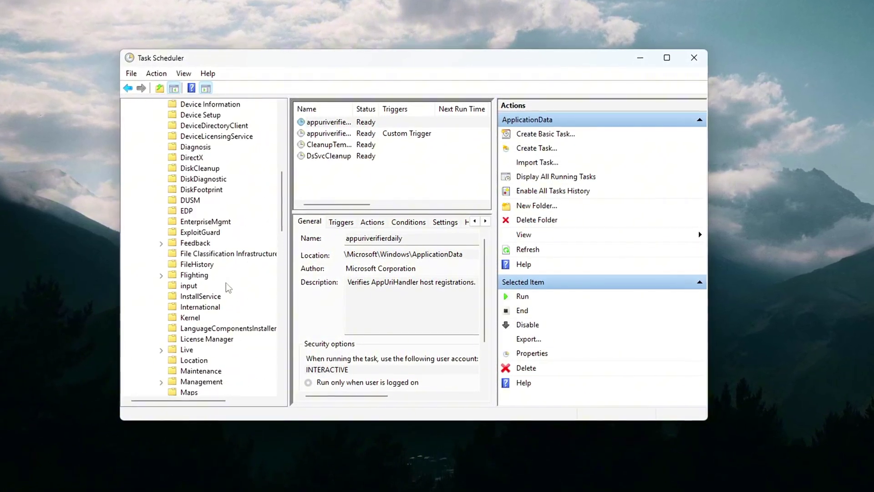
{"action": "scroll", "coordinate": [229, 288], "scroll_direction": "up", "scroll_amount": 3}
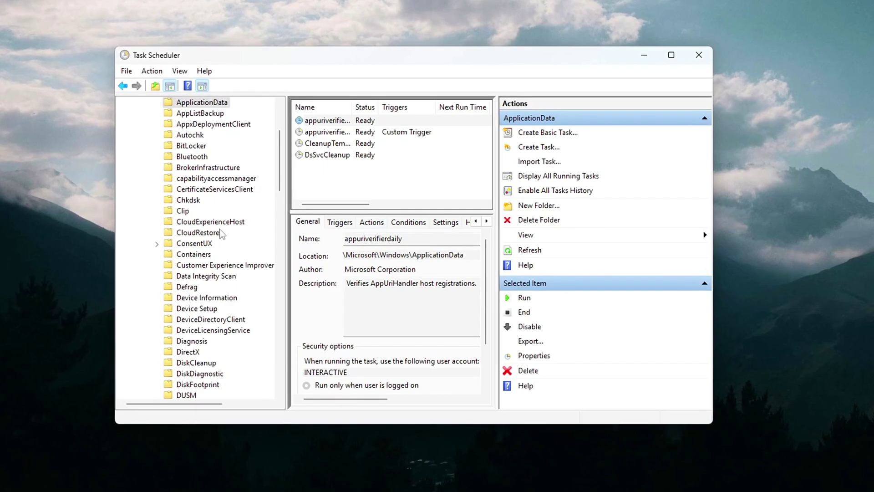
{"action": "left_click", "coordinate": [210, 265]}
{"action": "left_click", "coordinate": [314, 120]}
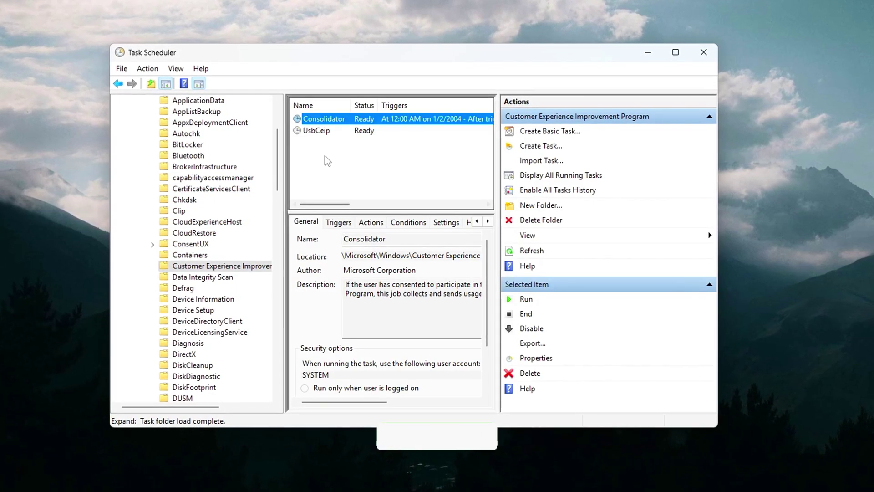
{"action": "left_click", "coordinate": [332, 134], "text": "shift"}
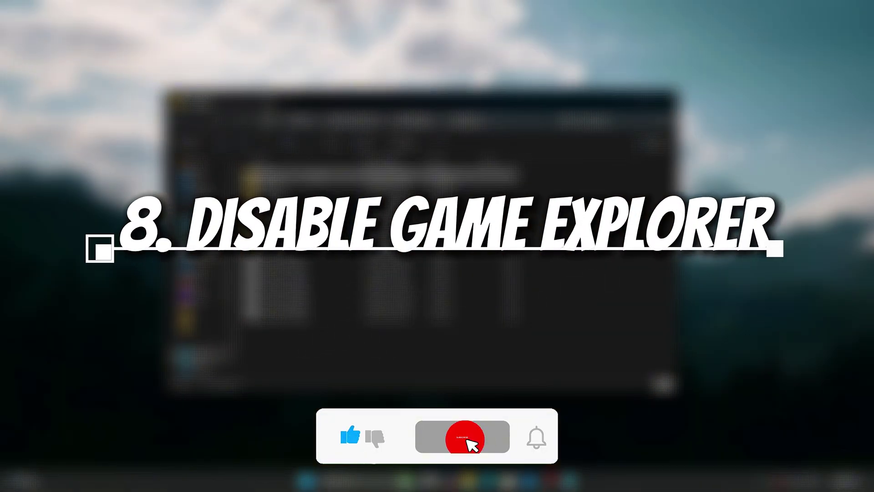
{"action": "right_click", "coordinate": [315, 171]}
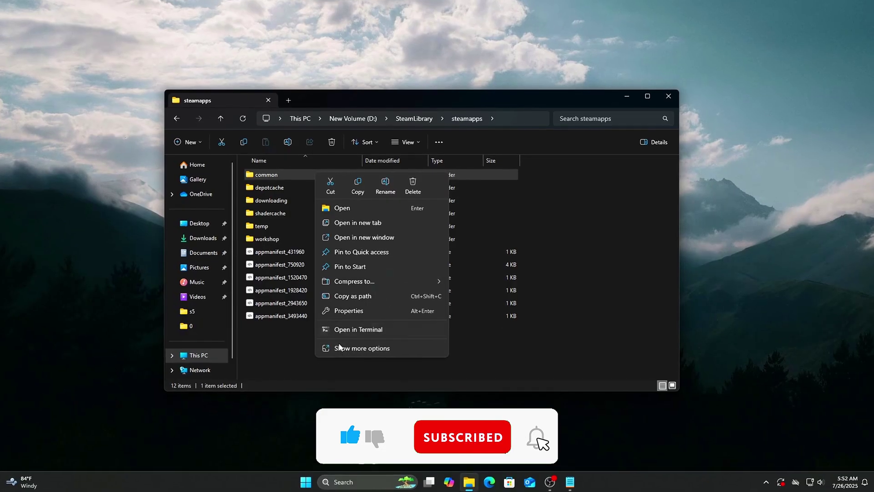
{"action": "left_click", "coordinate": [339, 348]}
{"action": "left_click", "coordinate": [385, 367]}
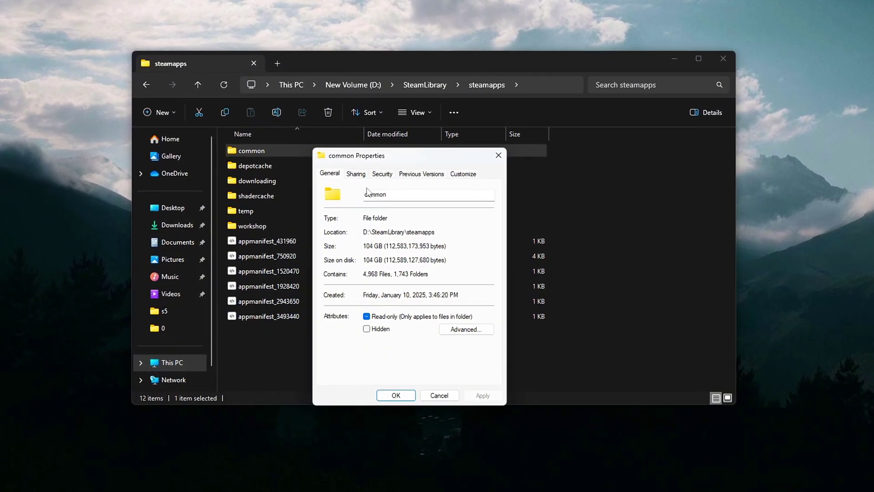
{"action": "left_click", "coordinate": [357, 177]}
{"action": "left_click", "coordinate": [382, 171]}
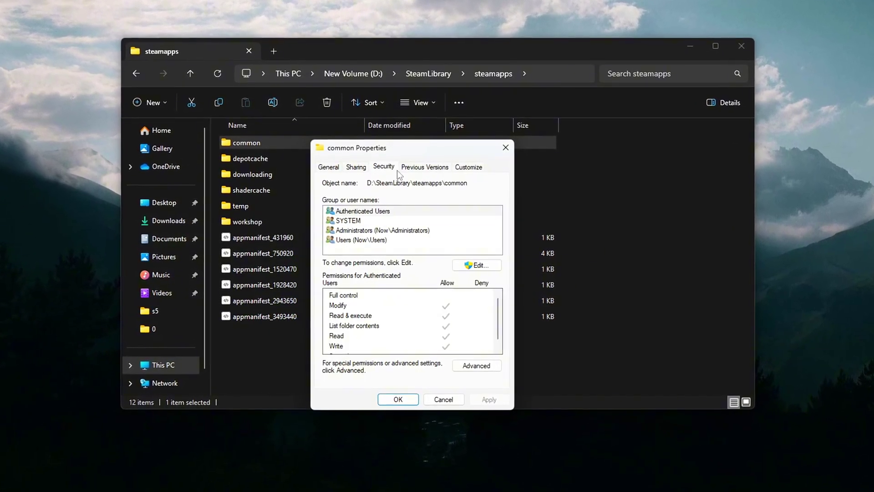
{"action": "left_click", "coordinate": [421, 171]}
{"action": "left_click", "coordinate": [456, 171]}
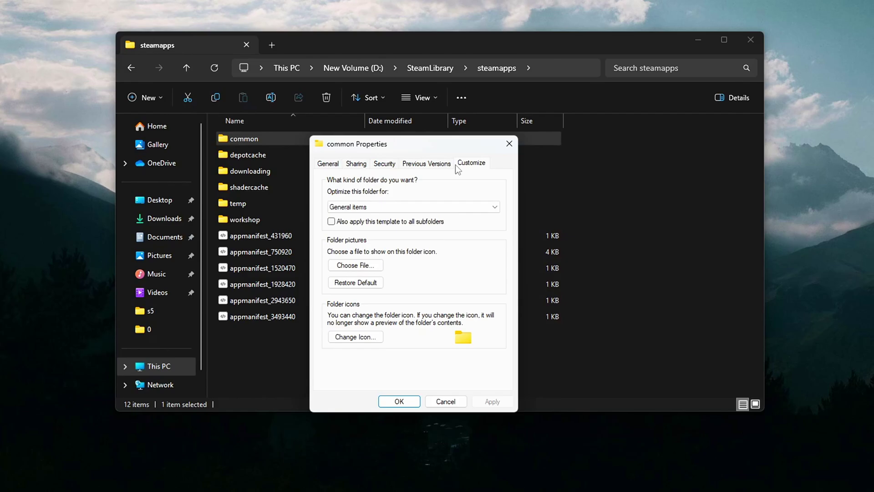
{"action": "left_click", "coordinate": [328, 163]}
{"action": "left_click", "coordinate": [479, 331]}
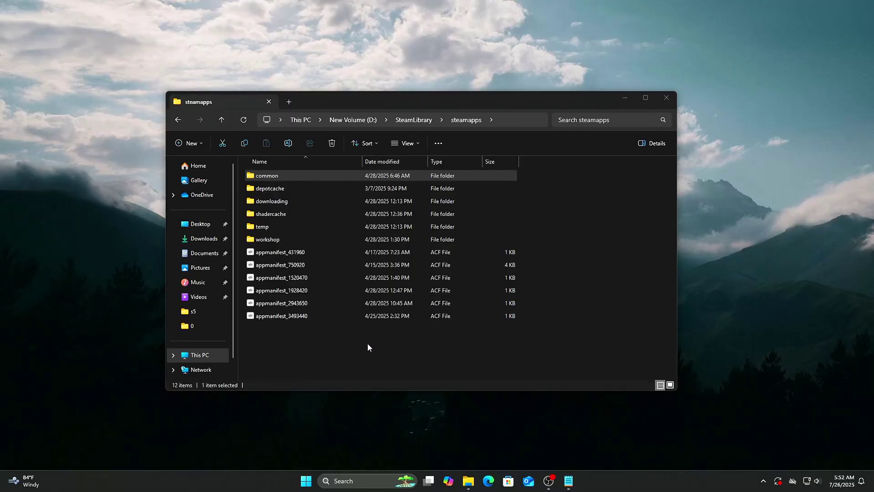
Step: Clear the content-indexing attribute on the common folder, applying it to all subfolders and files
{"action": "left_click_drag", "start_coordinate": [368, 347], "coordinate": [336, 135]}
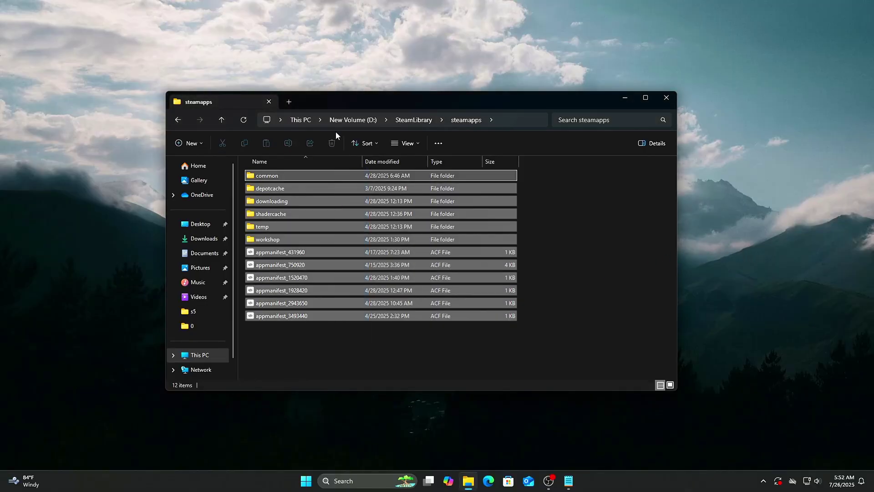
{"action": "left_click", "coordinate": [298, 343]}
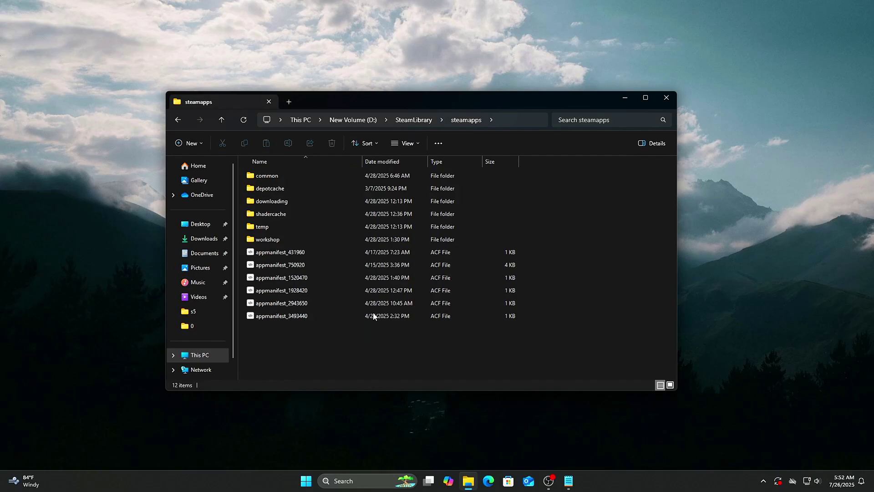
{"action": "right_click", "coordinate": [315, 174]}
{"action": "left_click", "coordinate": [339, 347]}
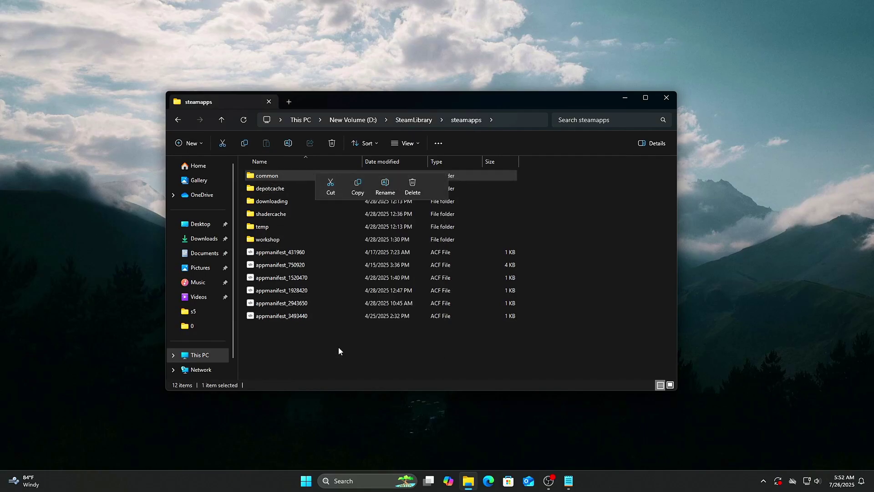
{"action": "left_click", "coordinate": [385, 366]}
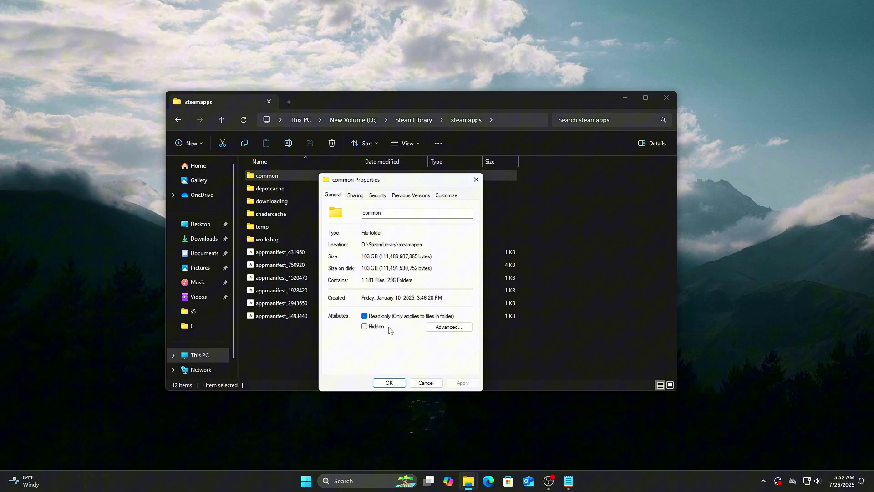
{"action": "left_click", "coordinate": [440, 328]}
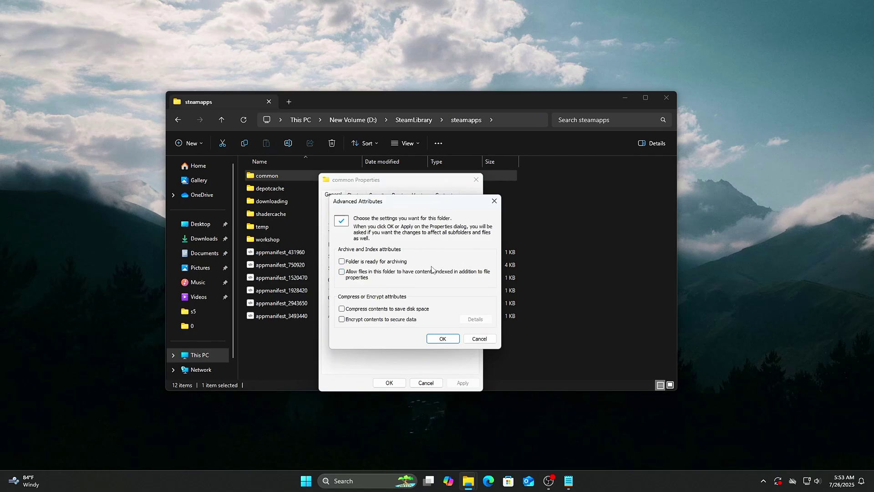
{"action": "left_click", "coordinate": [448, 341]}
{"action": "left_click", "coordinate": [463, 382]}
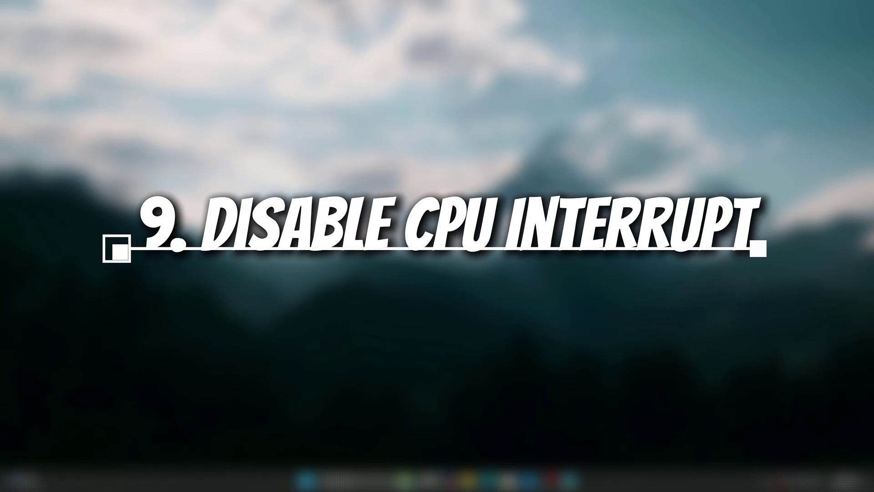
Step: Open the Intel(R) Ethernet Connection I217-LM adapter's properties from Network adapters in Device Manager
{"action": "key", "text": "super"}
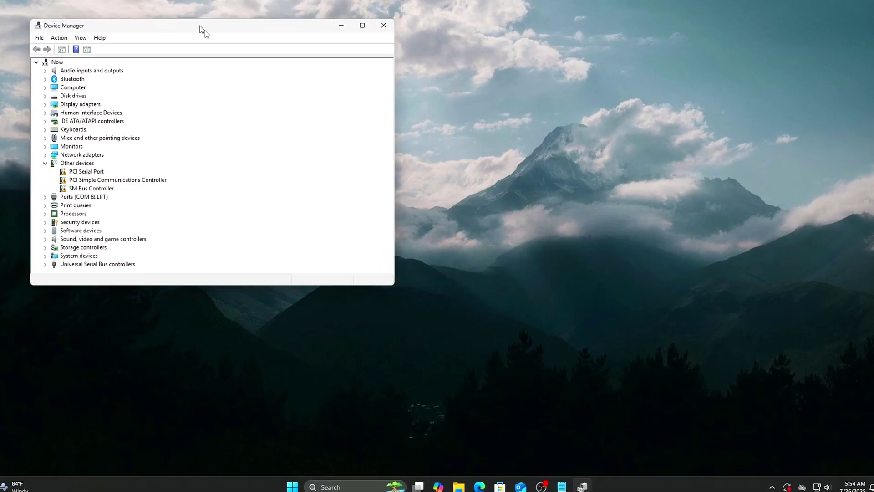
{"action": "left_click_drag", "start_coordinate": [199, 27], "coordinate": [418, 94]}
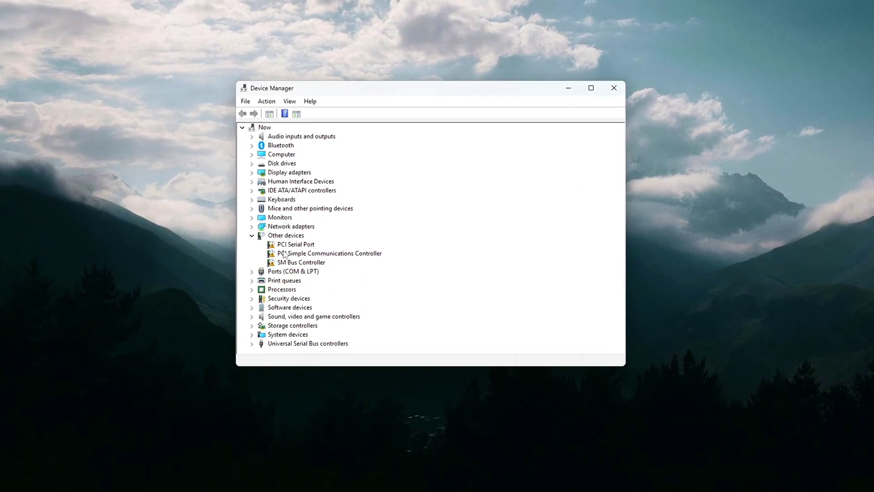
{"action": "left_click", "coordinate": [249, 226]}
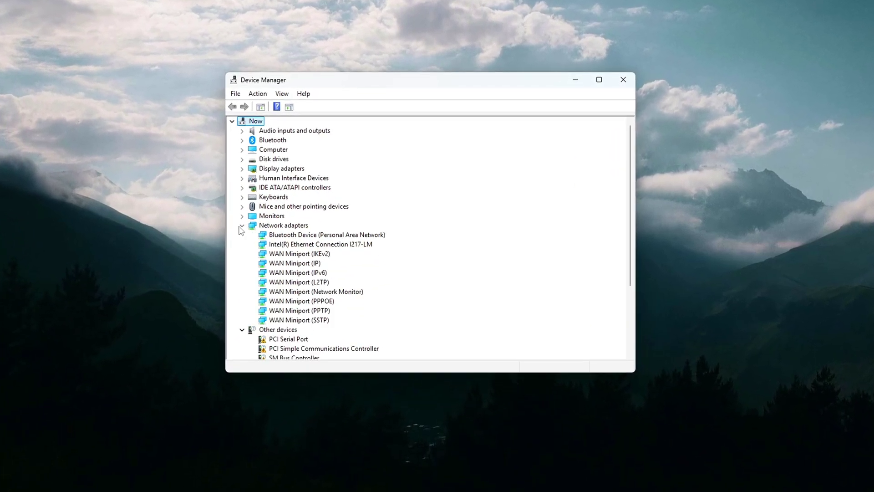
{"action": "left_click", "coordinate": [300, 235]}
{"action": "left_click", "coordinate": [301, 245]}
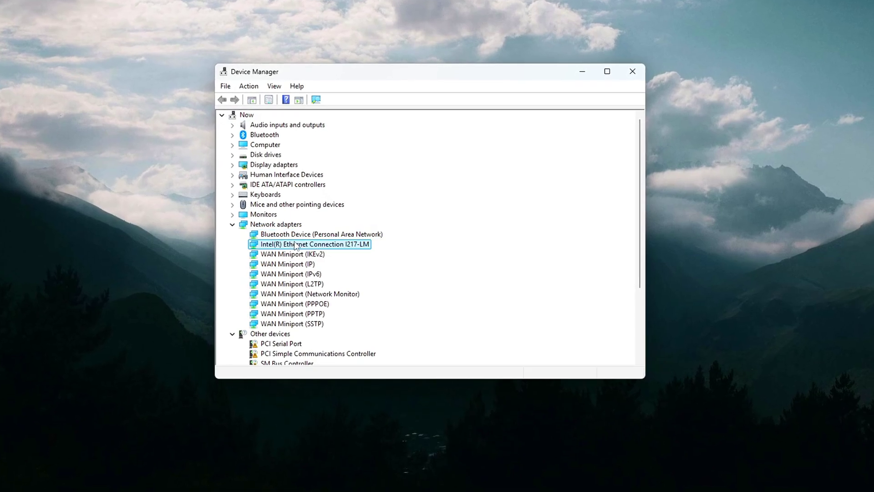
{"action": "right_click", "coordinate": [294, 246]}
{"action": "left_click", "coordinate": [327, 247]}
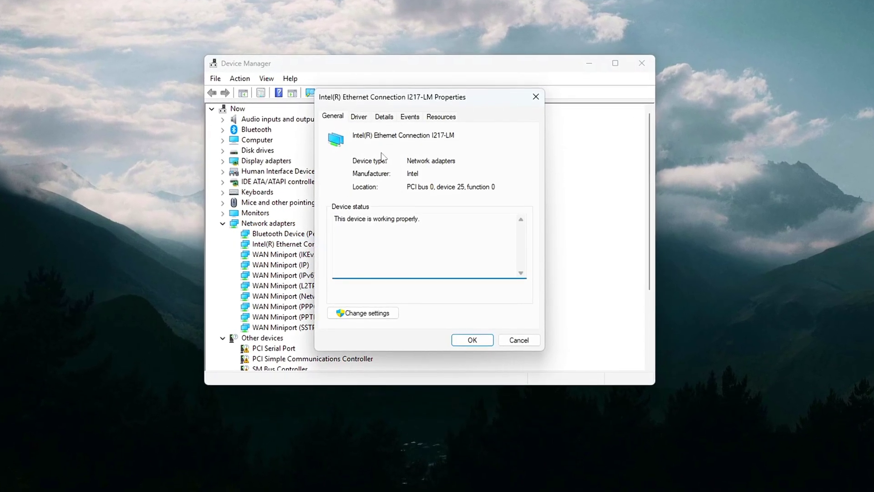
Step: Review the adapter's resources, events and driver 12.13.17.7, then cancel and close Device Manager
{"action": "left_click", "coordinate": [441, 116]}
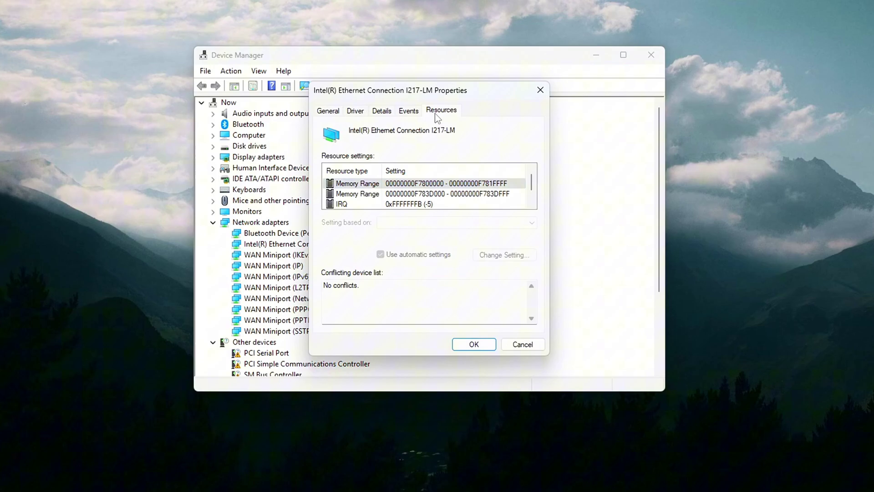
{"action": "left_click", "coordinate": [409, 114]}
{"action": "left_click", "coordinate": [381, 110]}
{"action": "left_click", "coordinate": [355, 109]}
{"action": "left_click", "coordinate": [442, 109]}
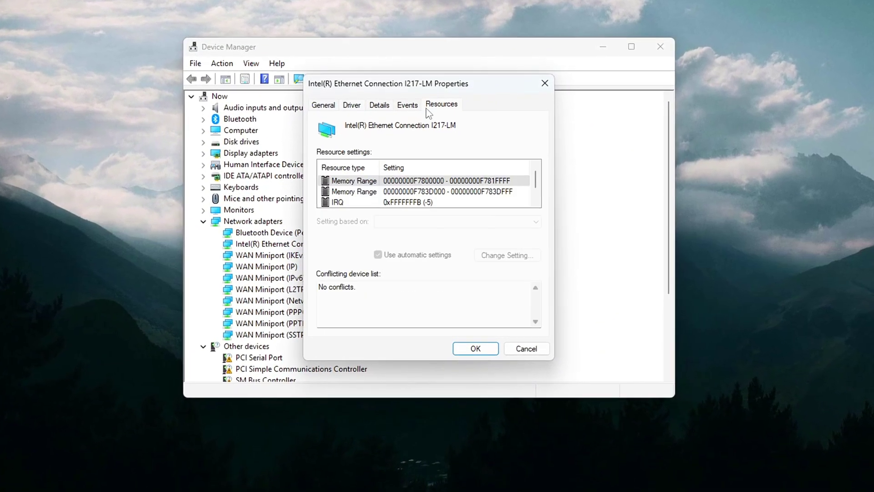
{"action": "left_click", "coordinate": [401, 111]}
{"action": "left_click", "coordinate": [378, 104]}
{"action": "left_click", "coordinate": [350, 103]}
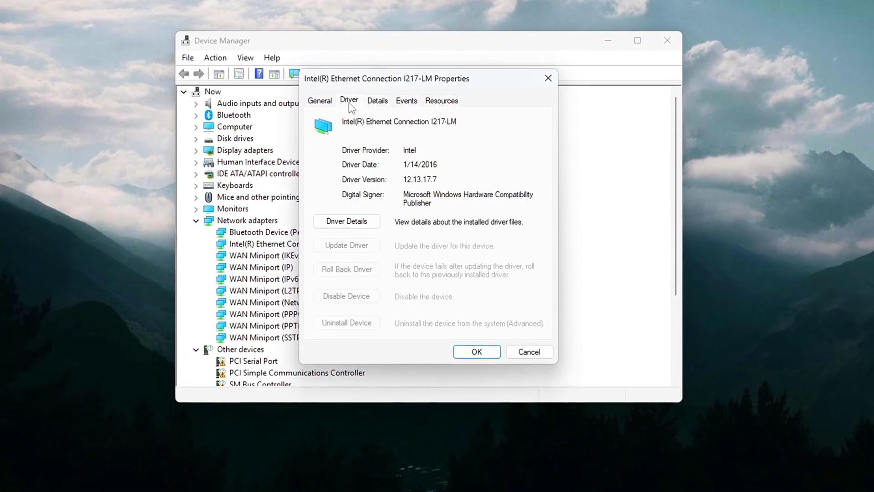
{"action": "left_click", "coordinate": [321, 103]}
{"action": "left_click", "coordinate": [530, 354]}
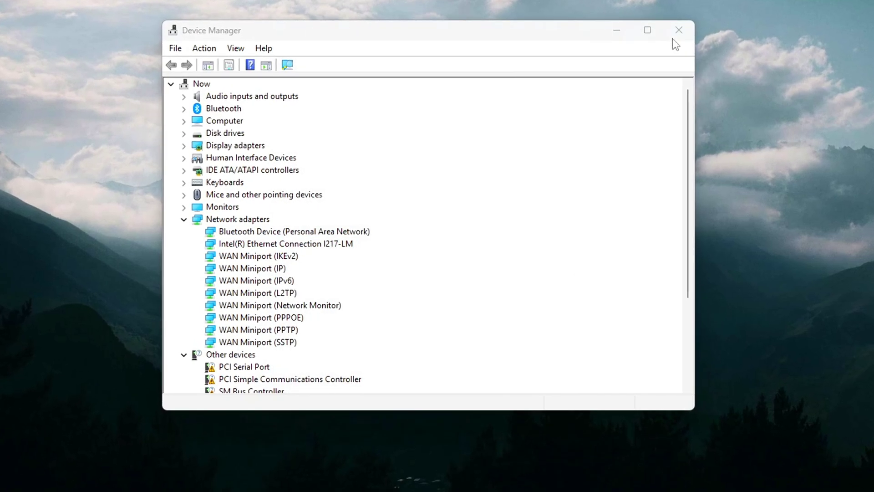
{"action": "left_click", "coordinate": [680, 28]}
Step: Reopen Device Manager from the Win+X menu and show the Intel Ethernet adapter's Advanced tab
{"action": "key", "text": "super"}
{"action": "key", "text": "super+x"}
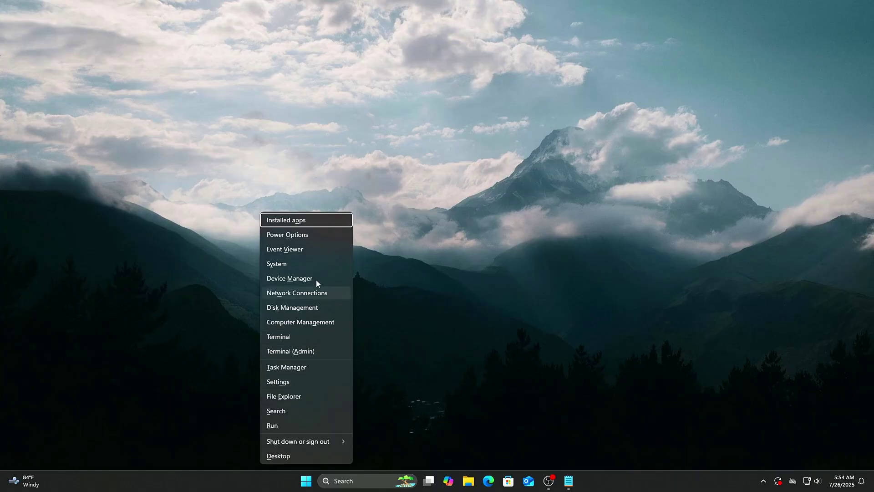
{"action": "left_click", "coordinate": [326, 278]}
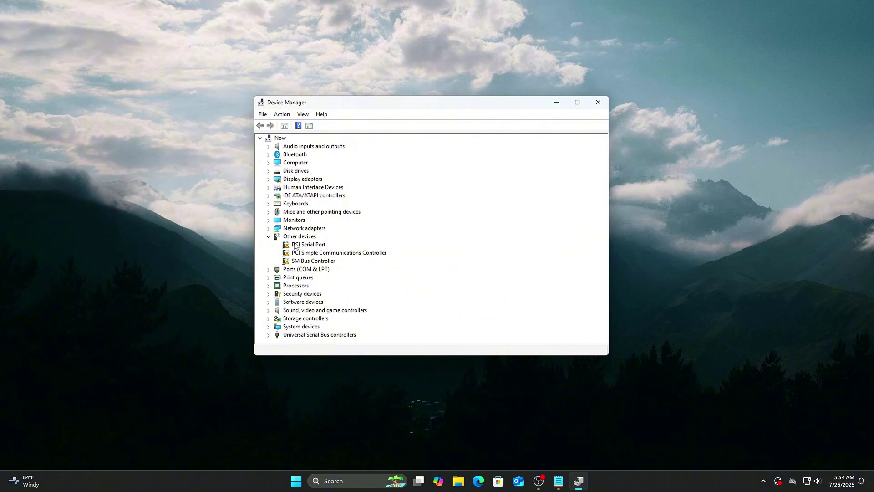
{"action": "left_click", "coordinate": [269, 228]}
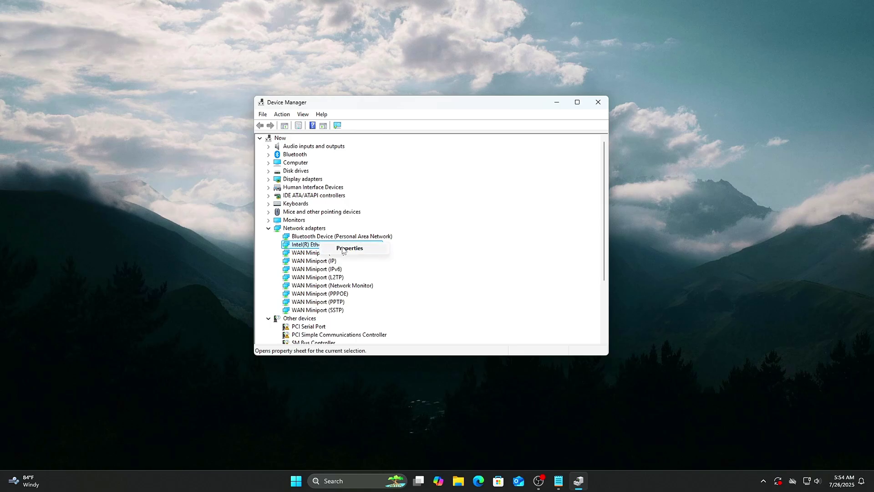
{"action": "left_click", "coordinate": [349, 248]}
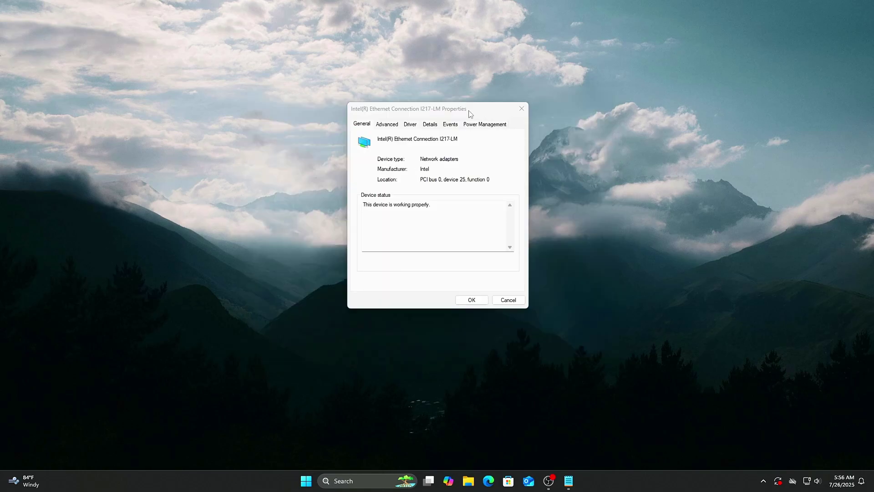
{"action": "left_click_drag", "start_coordinate": [471, 113], "coordinate": [463, 120]}
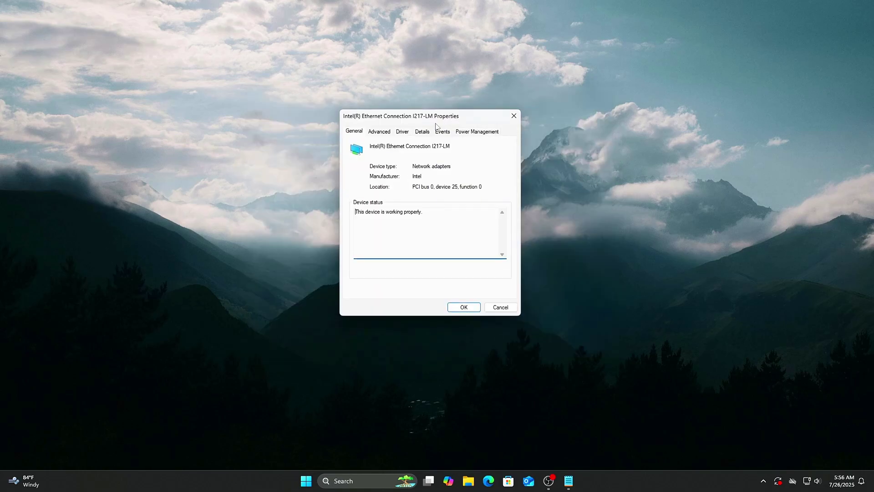
{"action": "left_click", "coordinate": [379, 132]}
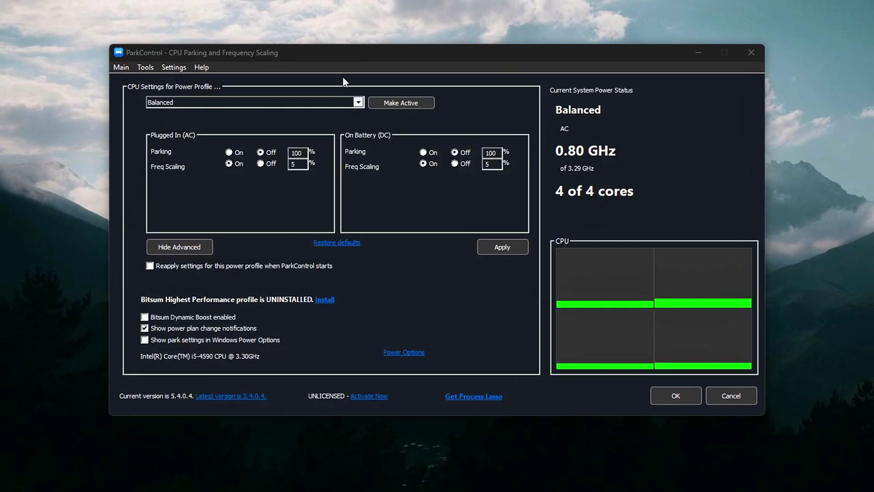
Step: Jump to the Multimedia\SystemProfile key by pasting its path into the address bar
{"action": "left_click", "coordinate": [383, 58]}
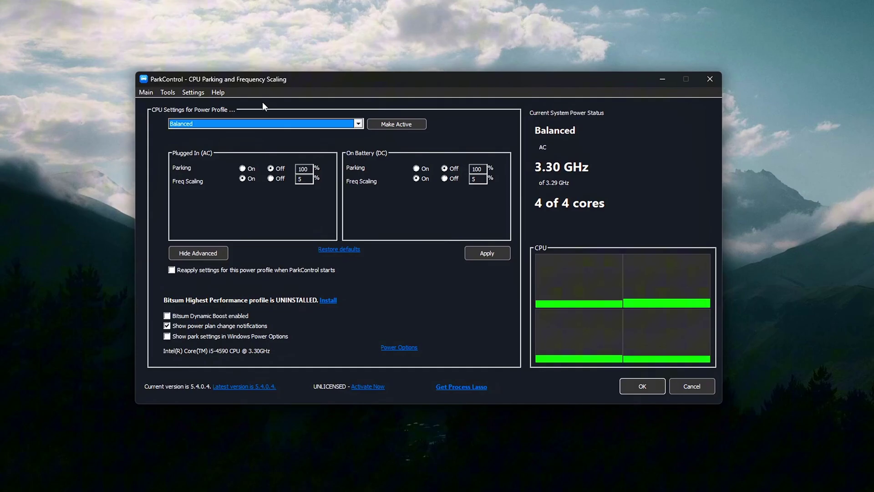
{"action": "left_click", "coordinate": [145, 92]}
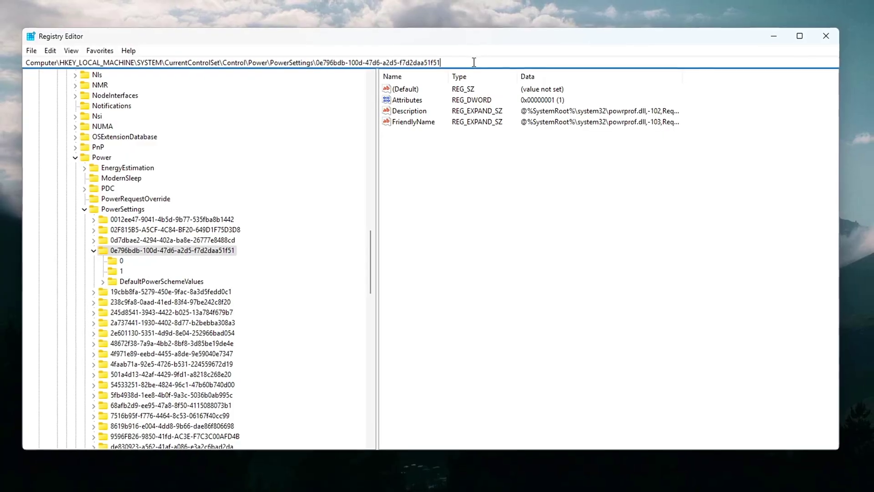
{"action": "key", "text": "ctrl+a"}
{"action": "key", "text": "ctrl+v"}
{"action": "key", "text": "Return"}
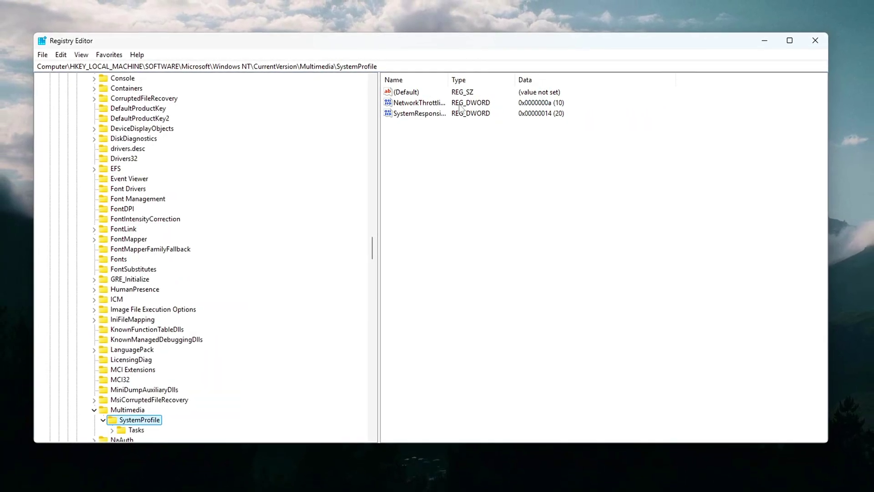
Step: Change the SystemResponsiveness value from 20 to 0
{"action": "double_click", "coordinate": [430, 113]}
{"action": "left_click_drag", "start_coordinate": [191, 91], "coordinate": [503, 168]}
{"action": "left_click", "coordinate": [426, 222]}
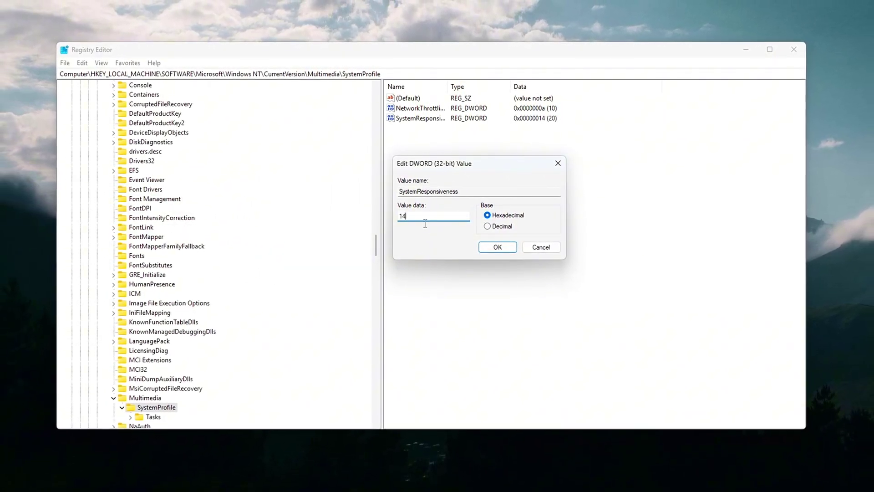
{"action": "left_click", "coordinate": [487, 226]}
{"action": "left_click", "coordinate": [487, 215]}
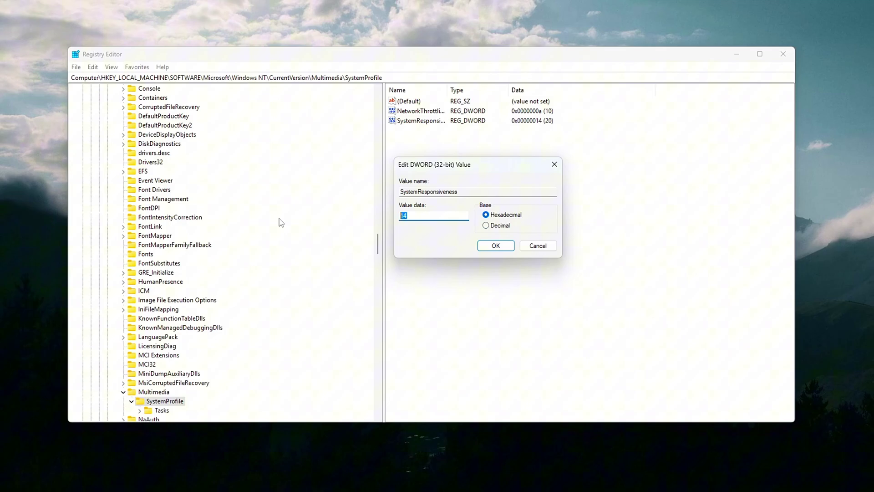
{"action": "type", "text": "0"}
{"action": "key", "text": "Return"}
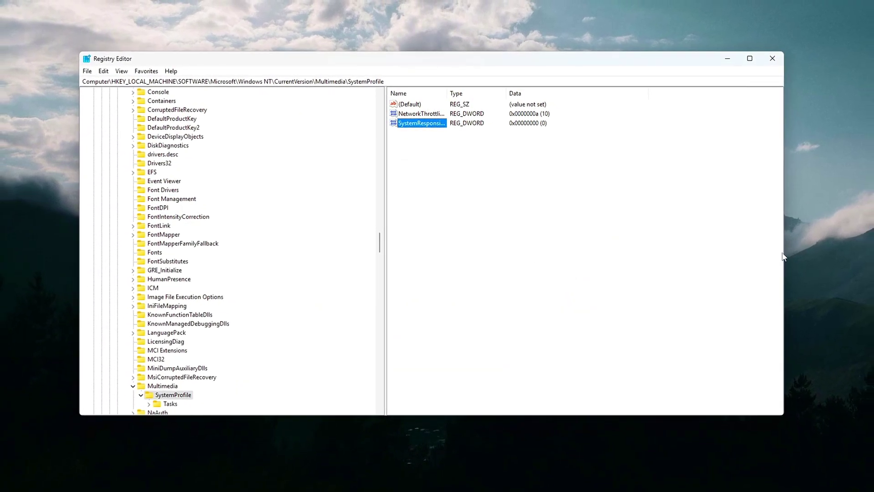
{"action": "left_click", "coordinate": [835, 214]}
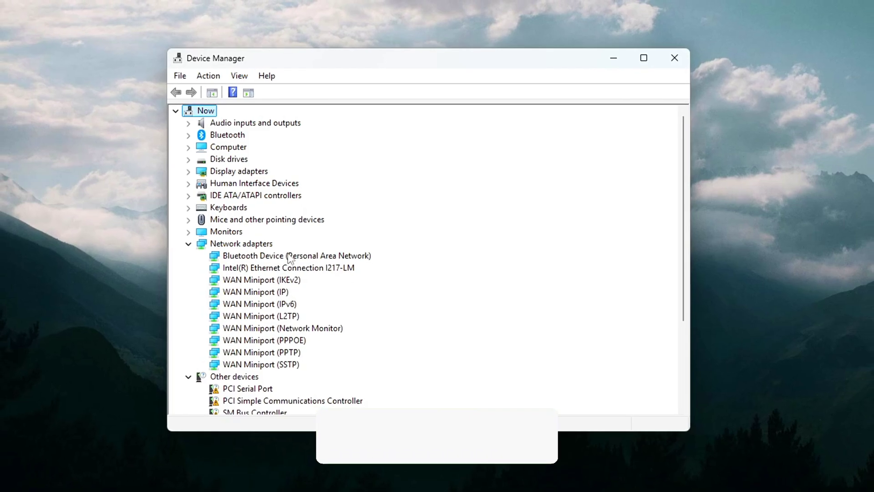
{"action": "left_click", "coordinate": [263, 267]}
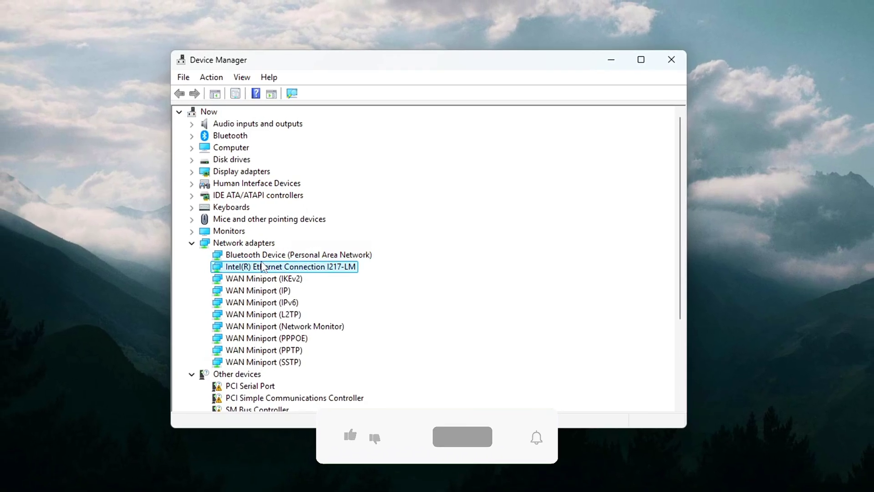
{"action": "right_click", "coordinate": [263, 266]}
{"action": "left_click", "coordinate": [311, 268]}
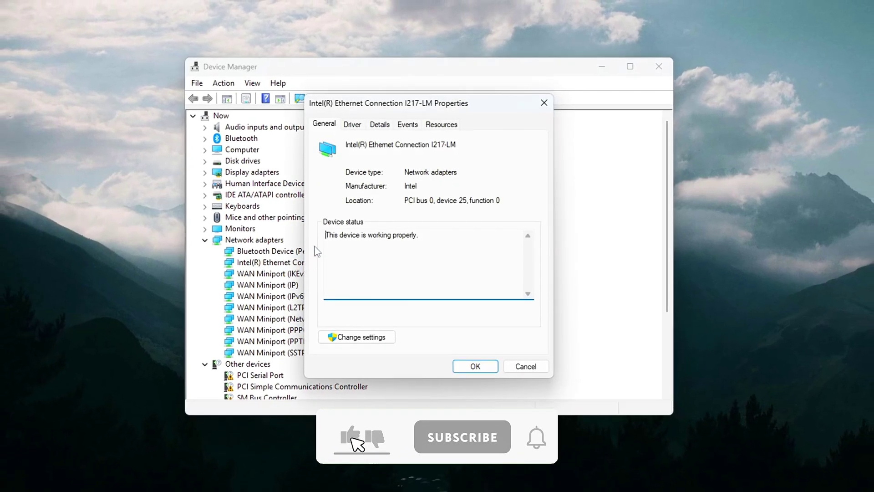
{"action": "left_click", "coordinate": [424, 126]}
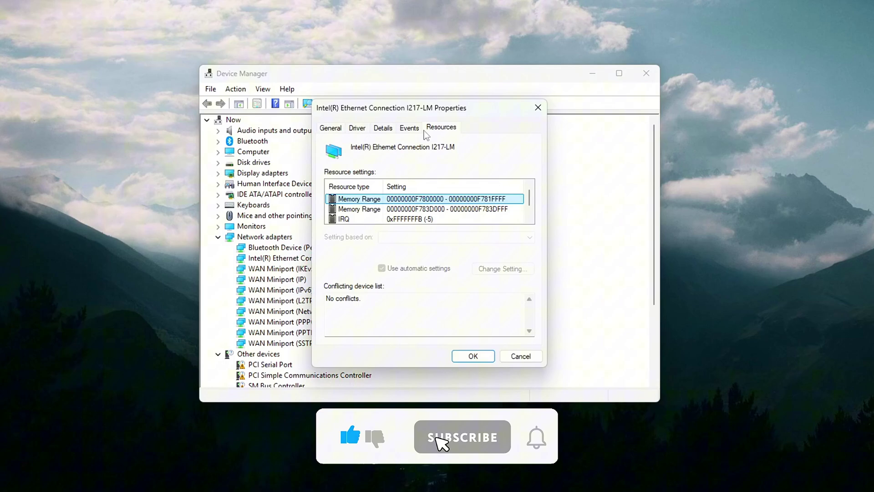
{"action": "left_click", "coordinate": [408, 128]}
{"action": "left_click", "coordinate": [358, 128]}
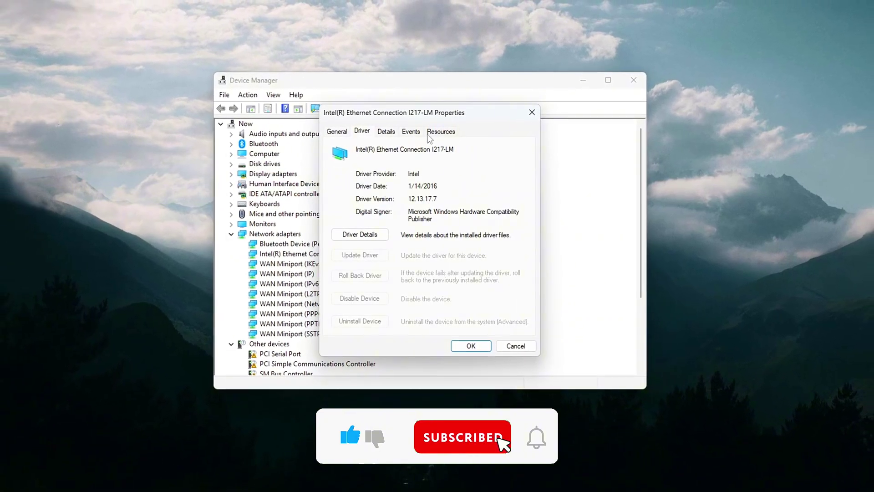
{"action": "left_click", "coordinate": [430, 133]}
{"action": "left_click", "coordinate": [410, 132]}
{"action": "left_click", "coordinate": [362, 131]}
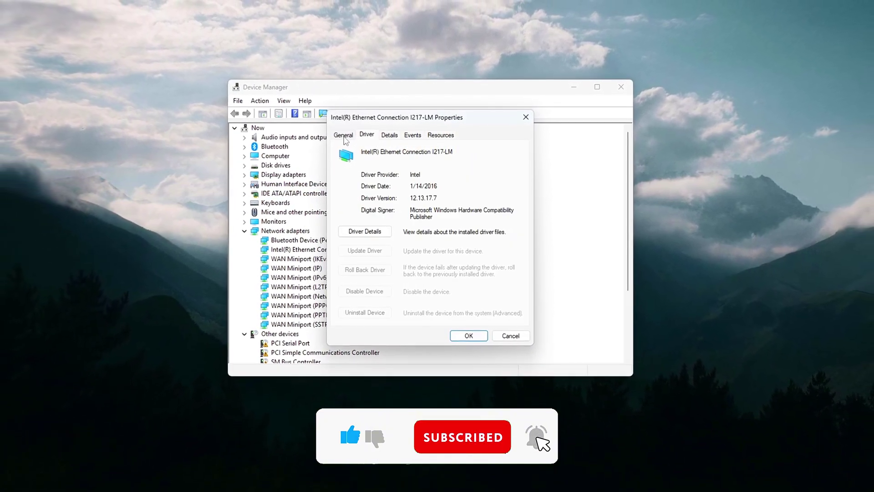
{"action": "left_click", "coordinate": [343, 135]}
{"action": "left_click", "coordinate": [468, 336]}
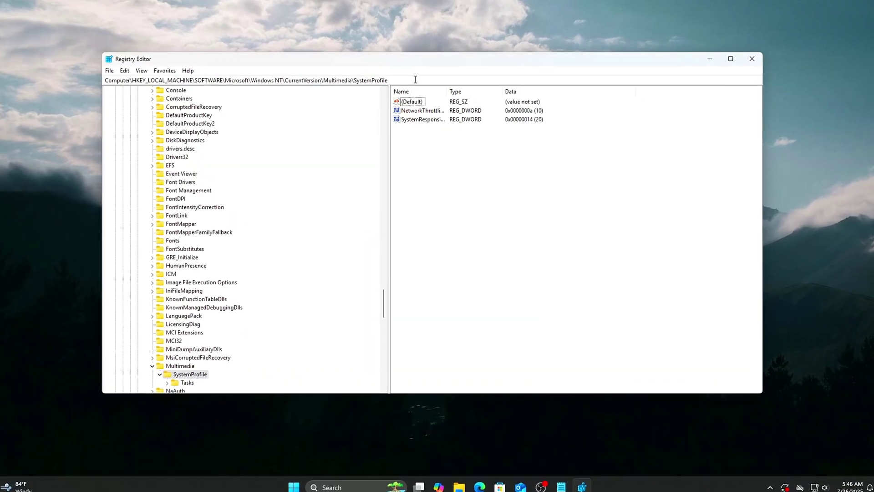
{"action": "left_click", "coordinate": [416, 78]}
{"action": "key", "text": "BackSpace"}
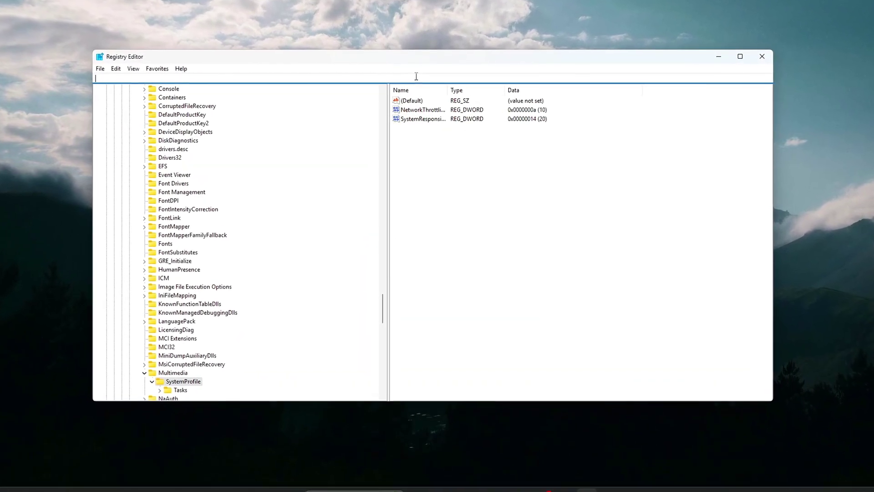
{"action": "key", "text": "ctrl+v"}
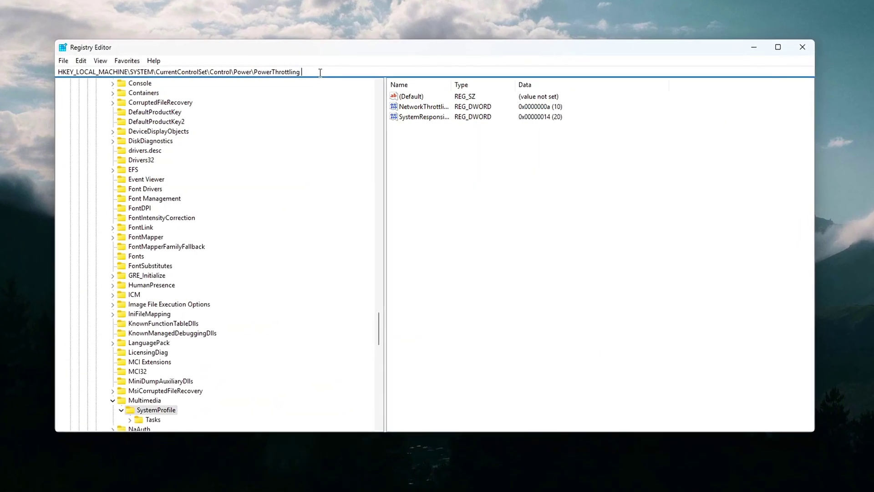
{"action": "key", "text": "Return"}
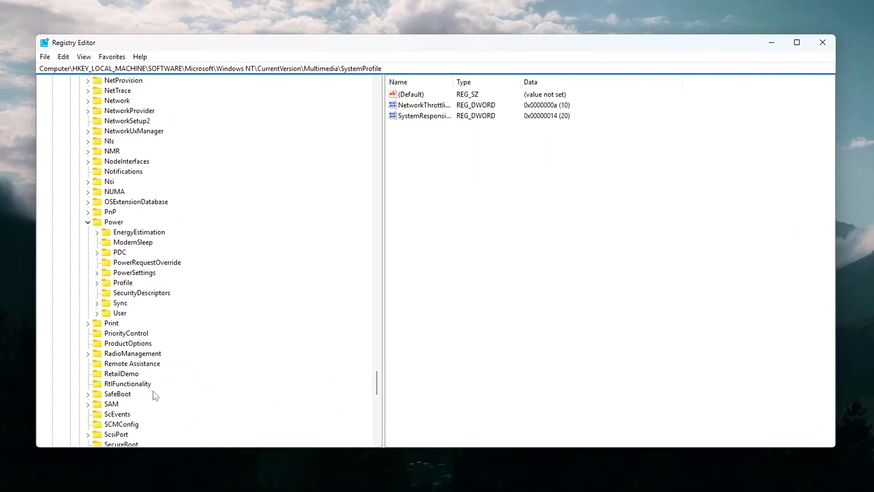
{"action": "scroll", "coordinate": [149, 394], "scroll_direction": "up", "scroll_amount": 20}
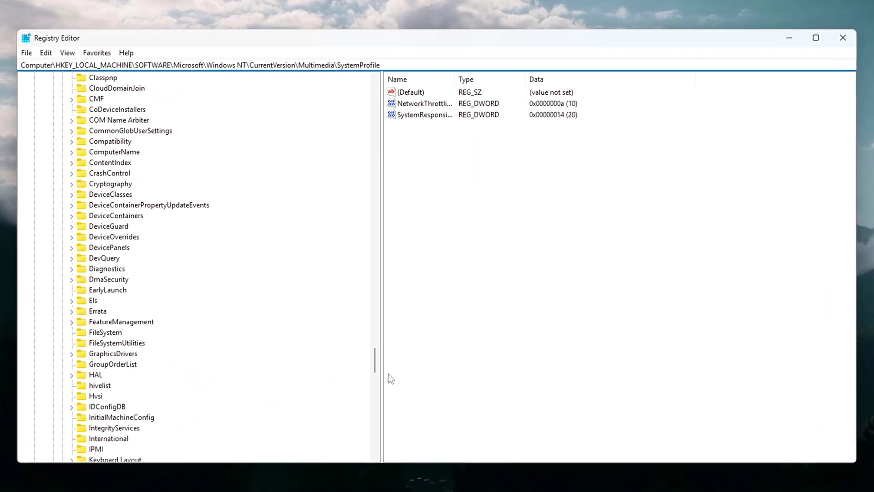